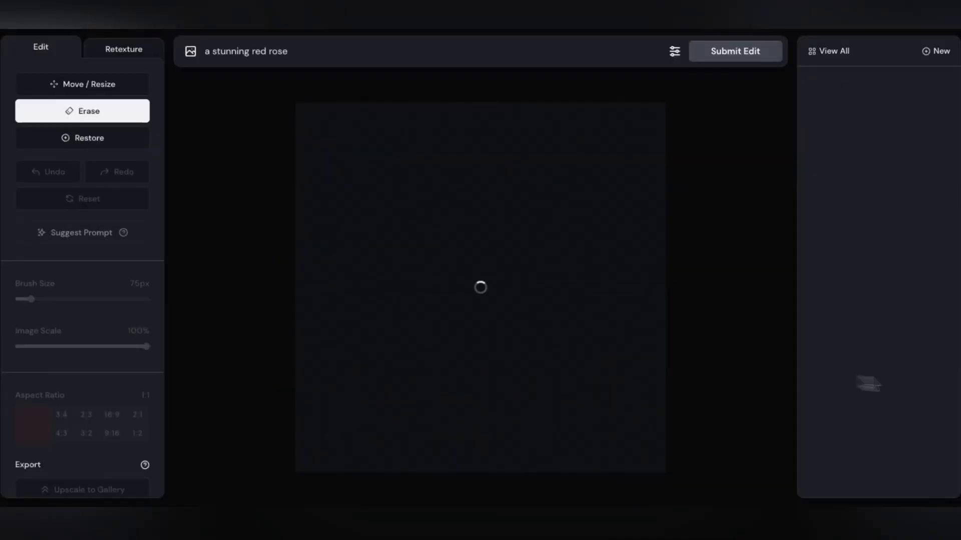
Erase the woman's body below the head, generate a suggested prompt, change it to red leather pants, and submit the edit.
{"action": "mouse_move", "coordinate": [584, 225]}
{"action": "left_mouse_down"}
{"action": "mouse_move", "coordinate": [589, 306]}
{"action": "mouse_move", "coordinate": [576, 427]}
{"action": "left_mouse_up"}
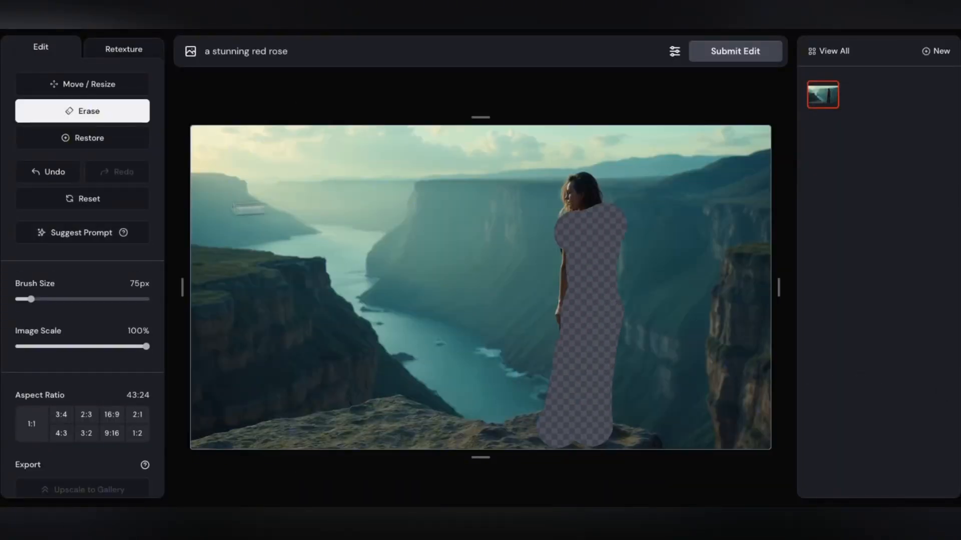
{"action": "left_click", "coordinate": [81, 233]}
{"action": "double_click", "coordinate": [408, 51]}
{"action": "type", "text": "red"}
{"action": "left_click", "coordinate": [695, 49]}
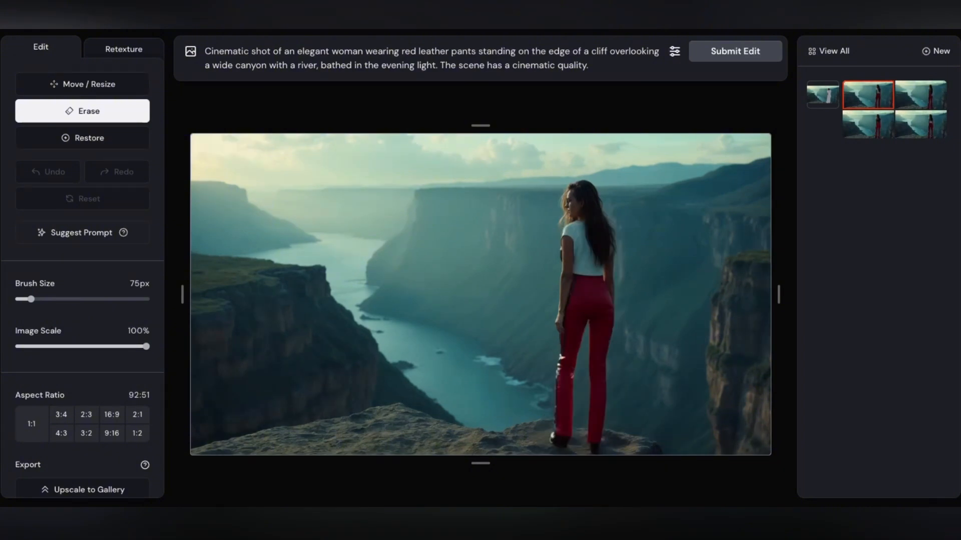
Compare the four red leather pants variations and select the first one.
{"action": "left_click", "coordinate": [928, 97]}
{"action": "left_click", "coordinate": [922, 122]}
{"action": "left_click", "coordinate": [862, 126]}
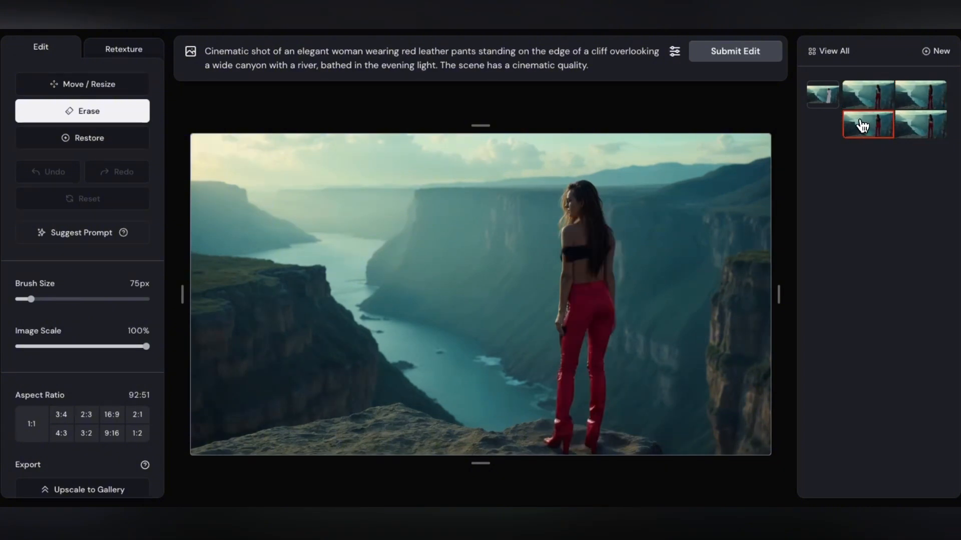
{"action": "left_click", "coordinate": [879, 98]}
{"action": "left_click", "coordinate": [935, 94]}
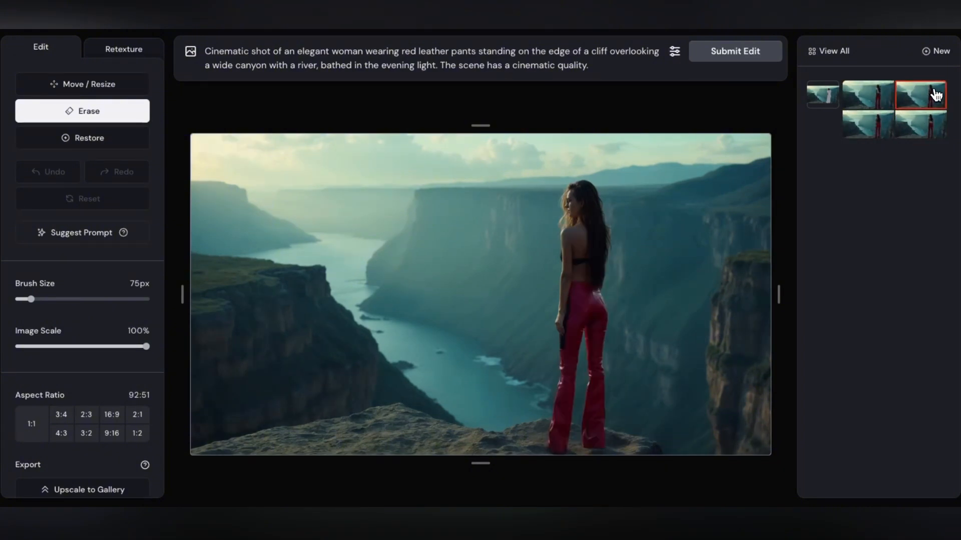
{"action": "left_click", "coordinate": [868, 97]}
Erase the woman's upper body, add "and a black jacket" after "red leather pants" in the prompt, and submit the edit.
{"action": "left_click_drag", "start_coordinate": [572, 238], "coordinate": [575, 238]}
{"action": "left_click", "coordinate": [476, 51]}
{"action": "type", "text": "and a black jacket"}
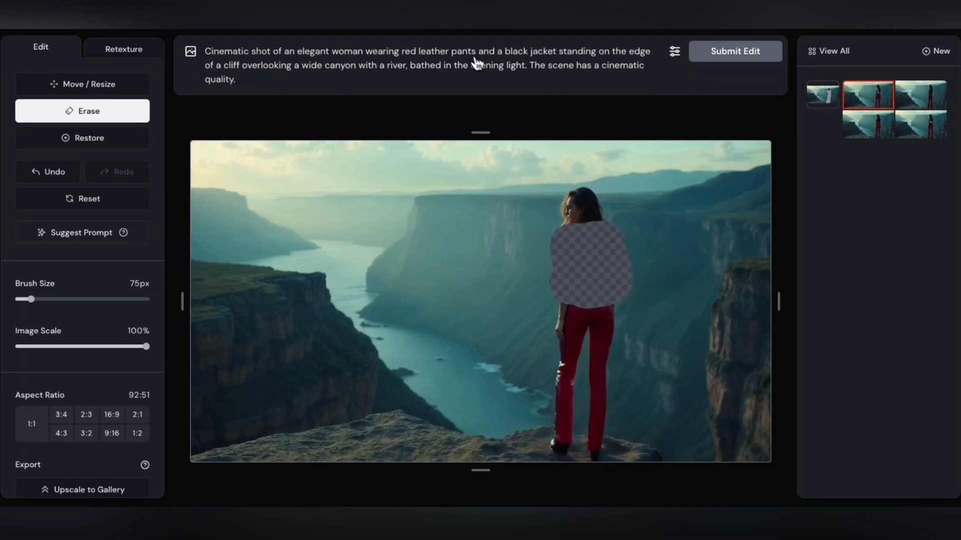
{"action": "left_click", "coordinate": [735, 51]}
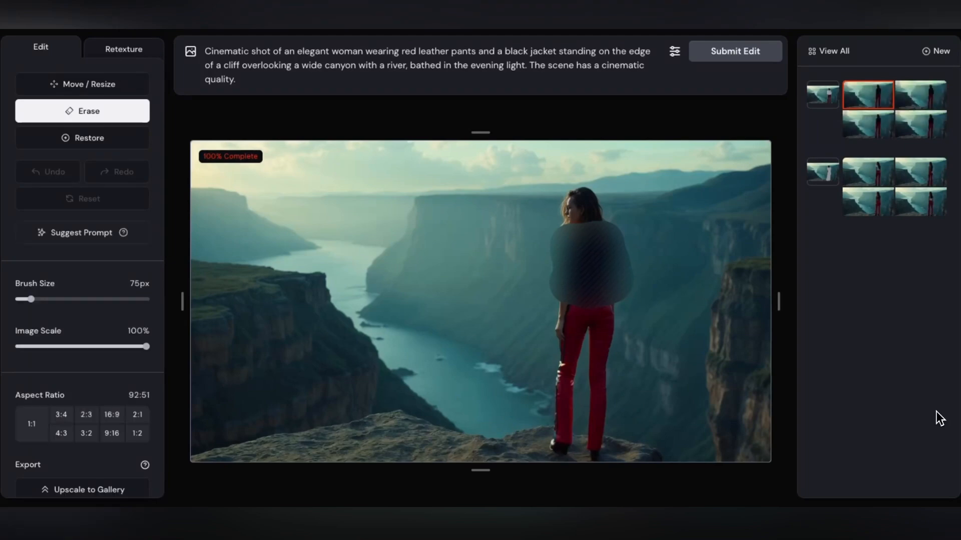
Compare the black jacket variations and select the fourth one.
{"action": "left_click", "coordinate": [920, 96]}
{"action": "left_click", "coordinate": [929, 123]}
{"action": "left_click", "coordinate": [859, 128]}
{"action": "left_click", "coordinate": [916, 125]}
Extend the canvas beyond the image's left edge, set the aspect ratio to 16:9, and submit the edit.
{"action": "left_click_drag", "start_coordinate": [189, 306], "coordinate": [161, 306]}
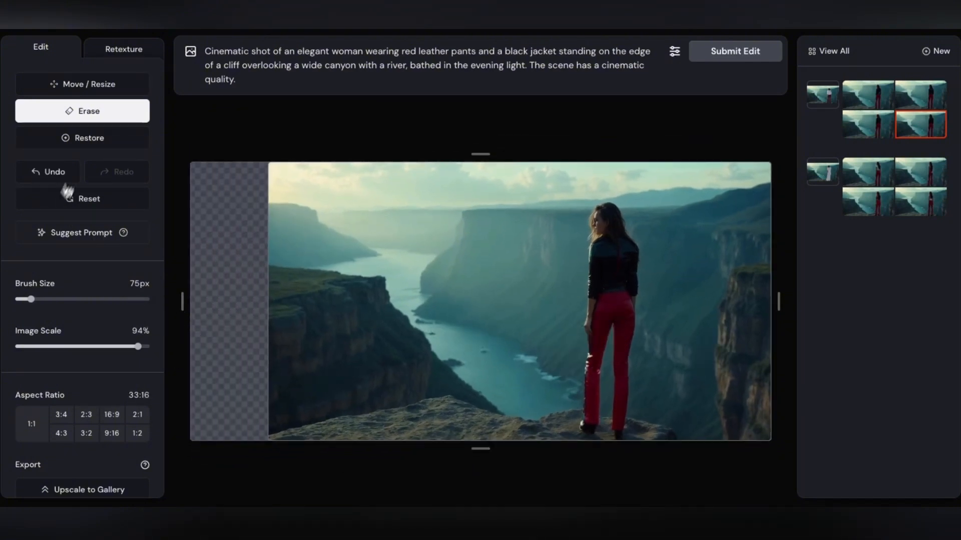
{"action": "left_click", "coordinate": [74, 88]}
{"action": "mouse_move", "coordinate": [552, 286]}
{"action": "left_mouse_down"}
{"action": "mouse_move", "coordinate": [472, 291]}
{"action": "mouse_move", "coordinate": [541, 290]}
{"action": "left_mouse_up"}
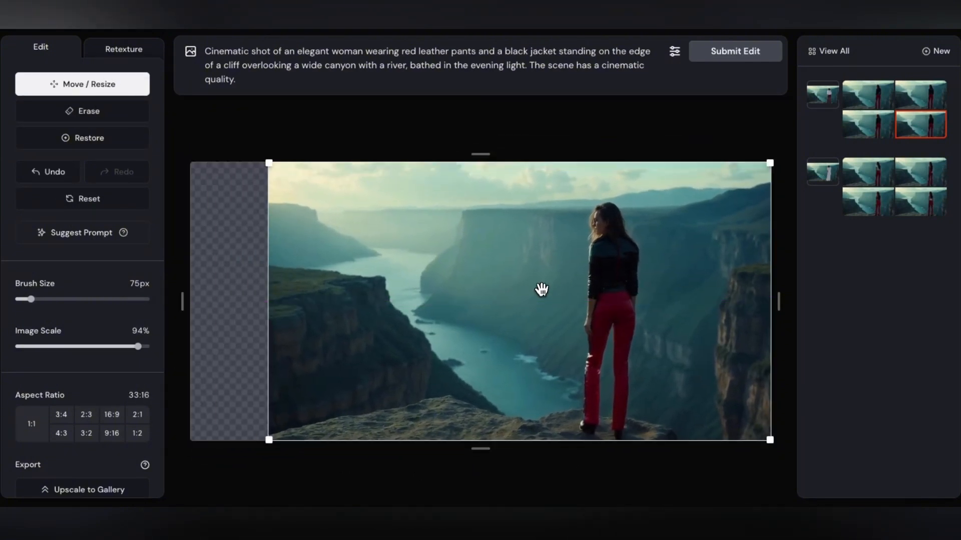
{"action": "left_click", "coordinate": [111, 414]}
{"action": "left_click", "coordinate": [691, 61]}
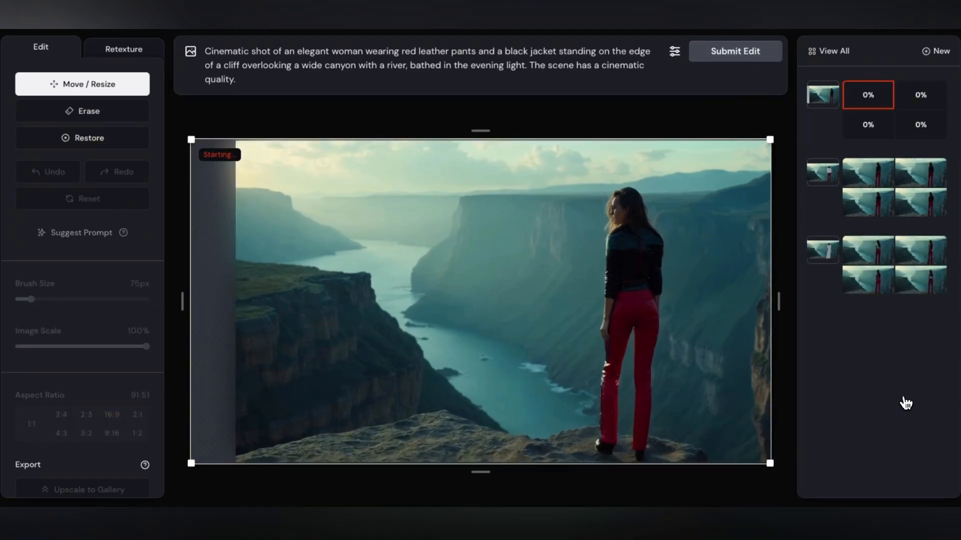
Erase the sky with a 50 px brush, change the prompt's lighting to "night sky with stars shining brightly above.", and submit the edit.
{"action": "left_click", "coordinate": [83, 111]}
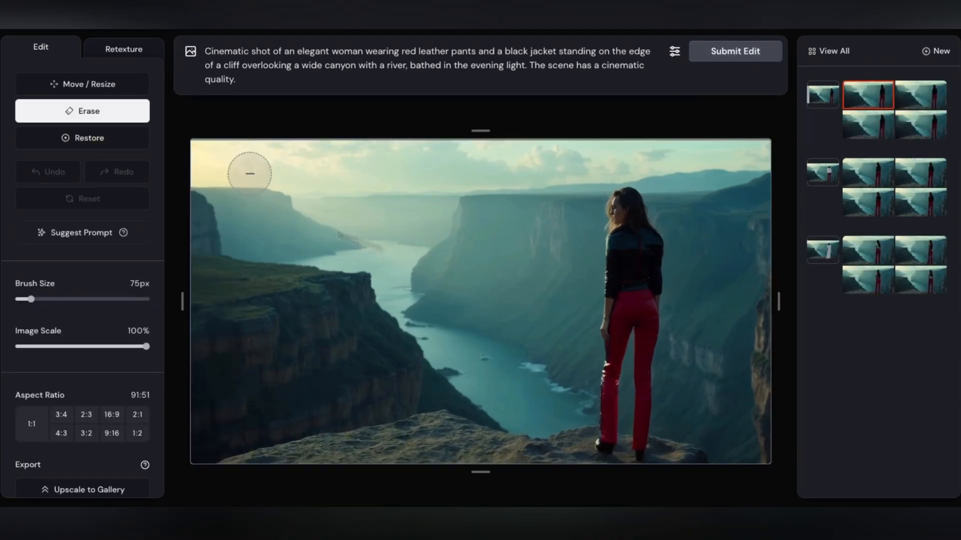
{"action": "left_click_drag", "start_coordinate": [31, 300], "coordinate": [38, 300]}
{"action": "left_click_drag", "start_coordinate": [210, 163], "coordinate": [694, 178]}
{"action": "mouse_move", "coordinate": [500, 193]}
{"action": "left_mouse_down"}
{"action": "mouse_move", "coordinate": [540, 182]}
{"action": "mouse_move", "coordinate": [193, 170]}
{"action": "left_mouse_up"}
{"action": "left_click", "coordinate": [467, 71]}
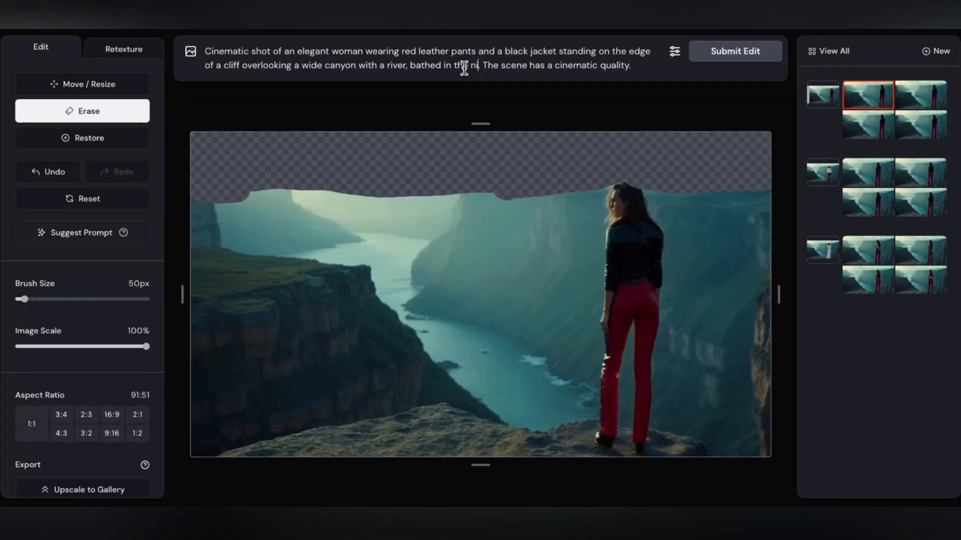
{"action": "type", "text": "night sky with stars shining brightly a"}
{"action": "type", "text": "bove."}
{"action": "left_click", "coordinate": [751, 52]}
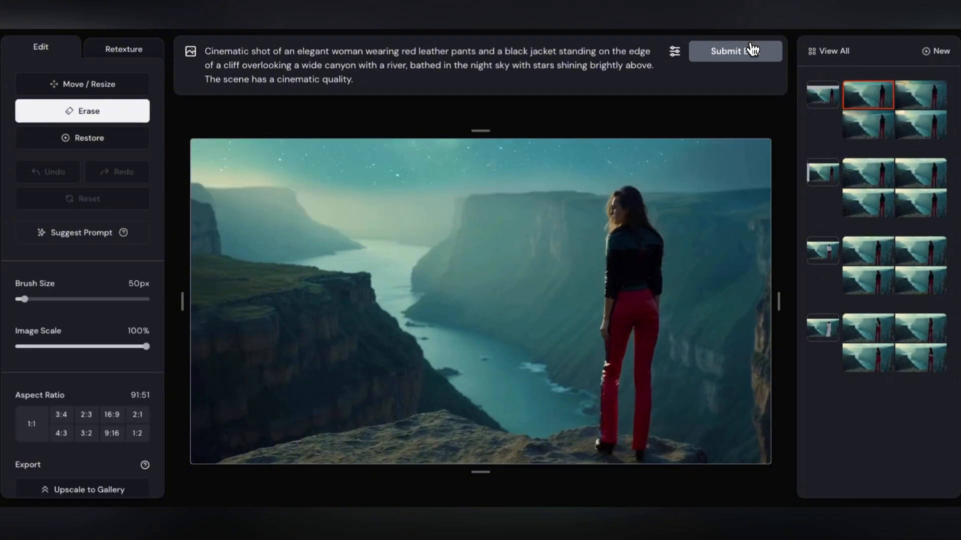
Compare the starry sky variations and select the fourth one.
{"action": "left_click", "coordinate": [906, 90]}
{"action": "left_click", "coordinate": [920, 126]}
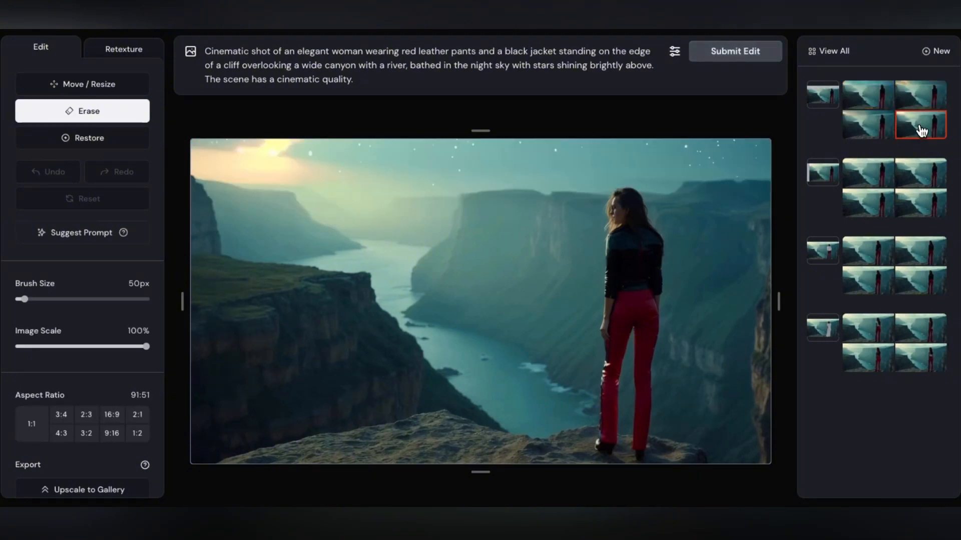
{"action": "left_click", "coordinate": [868, 128]}
{"action": "left_click", "coordinate": [919, 127]}
Erase the central canyon area and add "and a huge waterfall rushing down into a raging river below," to the prompt.
{"action": "mouse_move", "coordinate": [458, 311]}
{"action": "left_mouse_down"}
{"action": "mouse_move", "coordinate": [540, 194]}
{"action": "mouse_move", "coordinate": [493, 245]}
{"action": "mouse_move", "coordinate": [462, 325]}
{"action": "mouse_move", "coordinate": [575, 194]}
{"action": "left_mouse_up"}
{"action": "left_click", "coordinate": [410, 65]}
{"action": "type", "text": "and a huge waterfall rushing down into a raging river below,"}
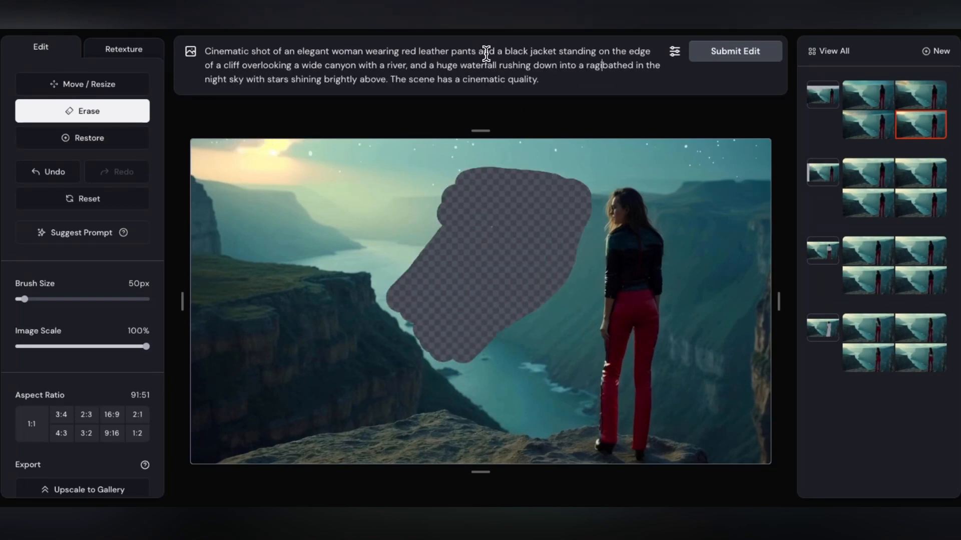
Erase the river beside the woman with a larger brush and the far left valley at 75 px, and submit the edit.
{"action": "left_click_drag", "start_coordinate": [25, 299], "coordinate": [51, 299]}
{"action": "mouse_move", "coordinate": [554, 406]}
{"action": "left_mouse_down"}
{"action": "mouse_move", "coordinate": [457, 332]}
{"action": "mouse_move", "coordinate": [408, 279]}
{"action": "left_mouse_up"}
{"action": "left_click_drag", "start_coordinate": [51, 300], "coordinate": [31, 299]}
{"action": "mouse_move", "coordinate": [390, 265]}
{"action": "left_mouse_down"}
{"action": "mouse_move", "coordinate": [367, 242]}
{"action": "mouse_move", "coordinate": [300, 257]}
{"action": "left_mouse_up"}
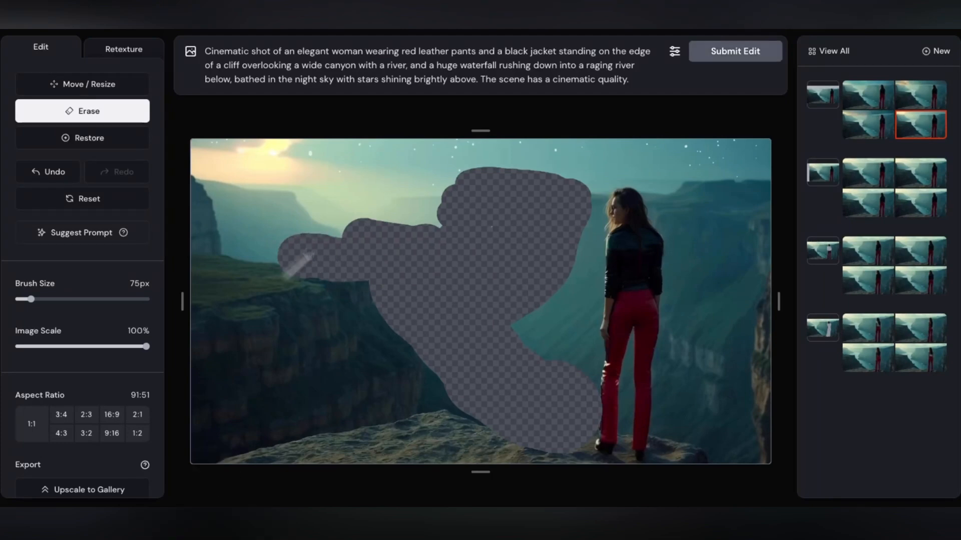
{"action": "left_click", "coordinate": [735, 52]}
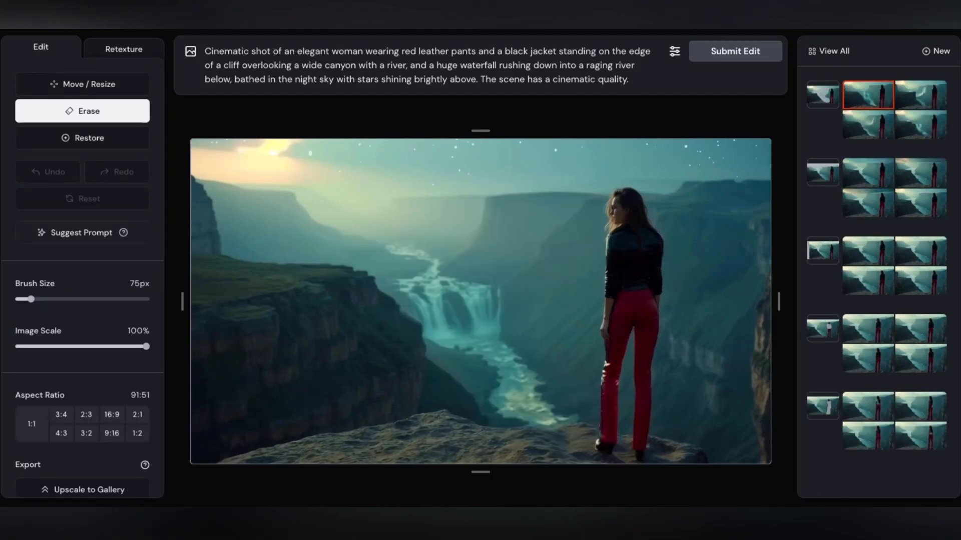
Compare the waterfall variations and select the first one.
{"action": "left_click", "coordinate": [918, 98]}
{"action": "left_click", "coordinate": [925, 129]}
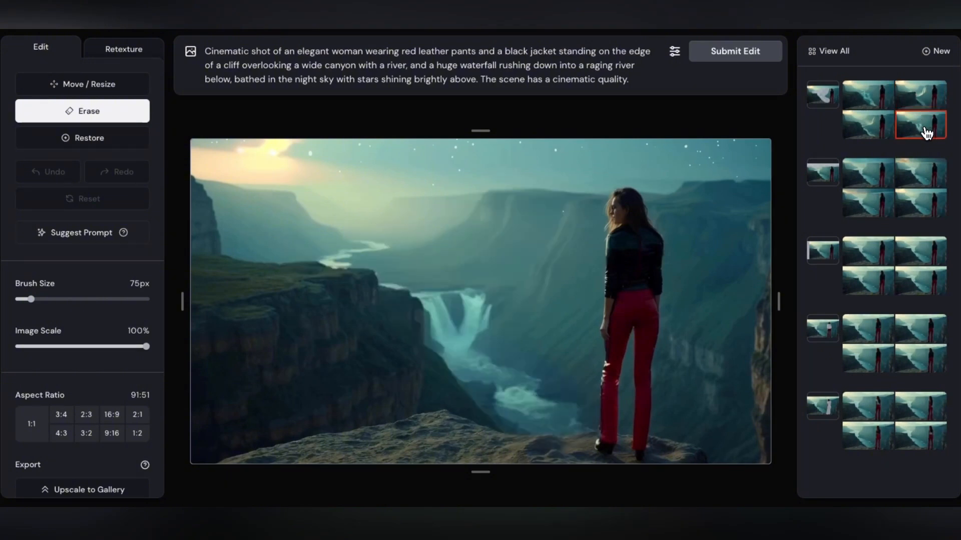
{"action": "left_click", "coordinate": [857, 127]}
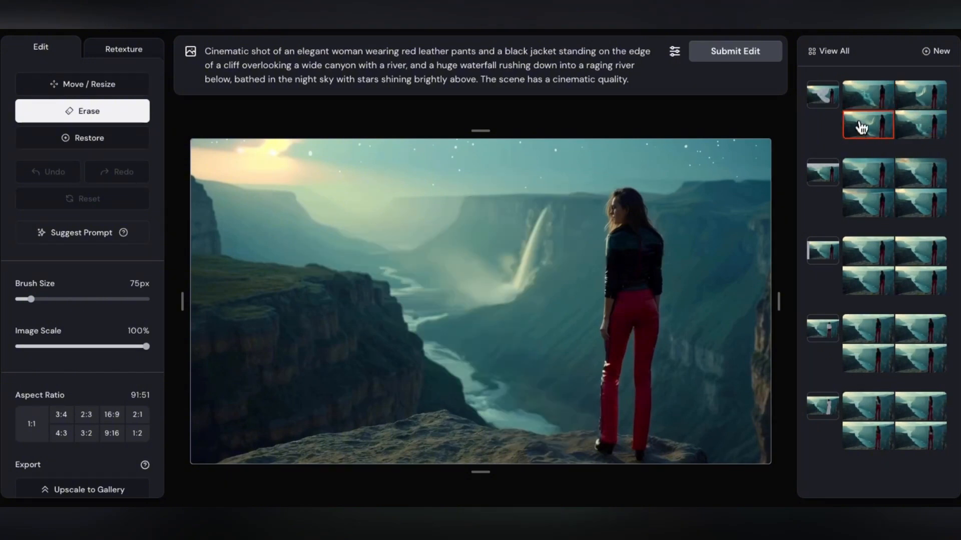
{"action": "left_click", "coordinate": [864, 104]}
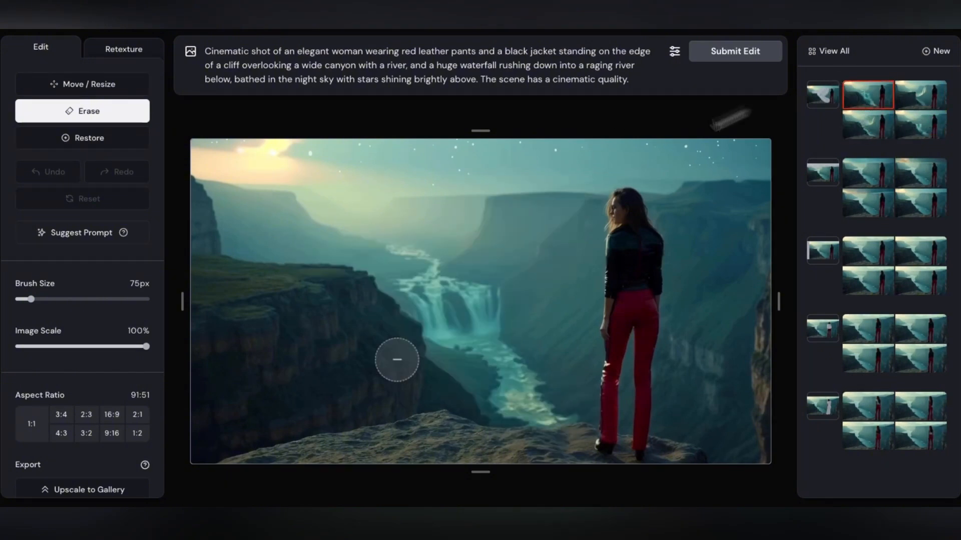
View the stone bridge image with the car and cloaked man at full size, and return to its details.
{"action": "scroll", "coordinate": [83, 437], "scroll_direction": "down", "scroll_amount": 1}
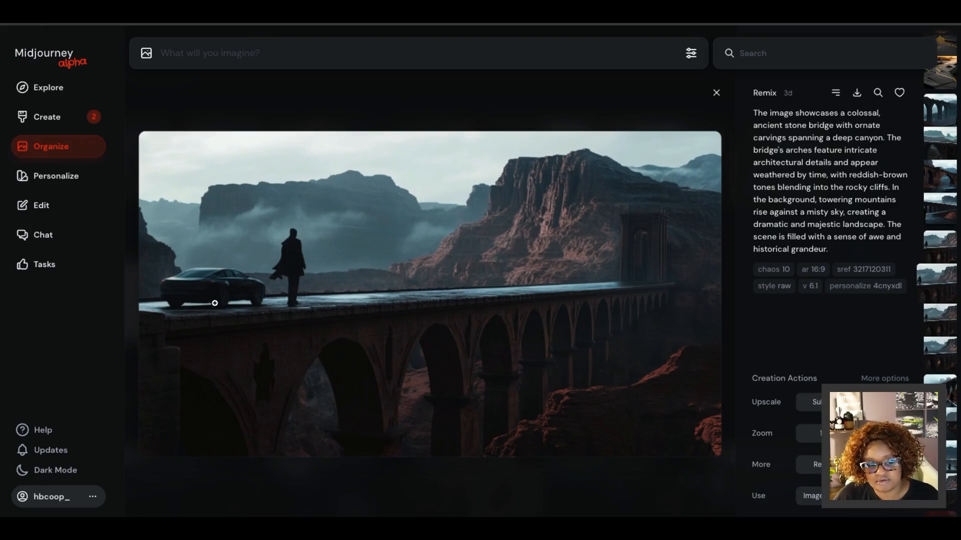
{"action": "left_click", "coordinate": [347, 324]}
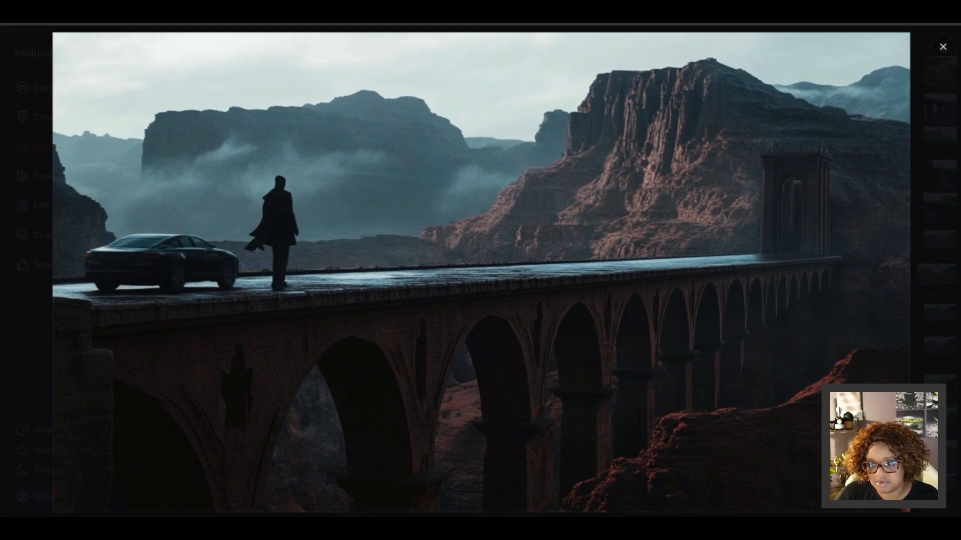
{"action": "left_click", "coordinate": [944, 46]}
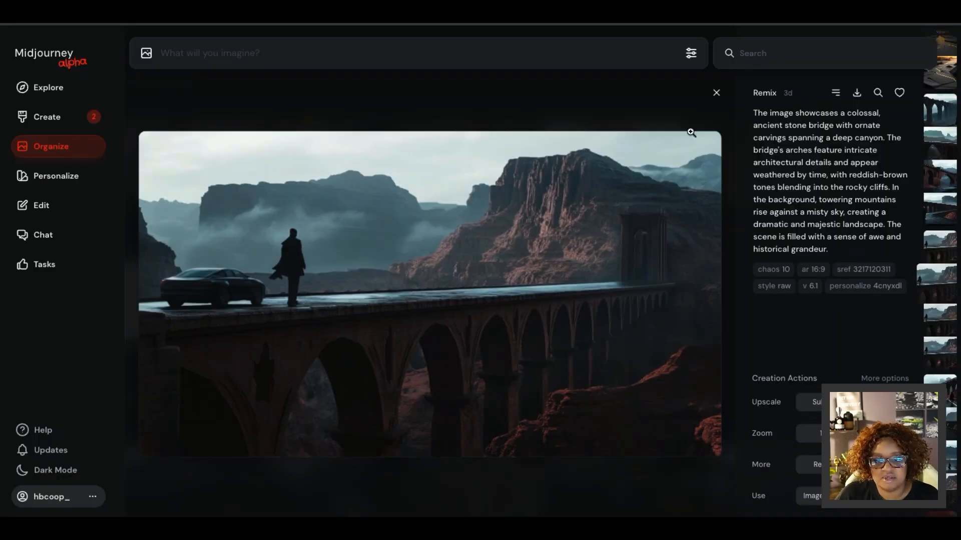
Copy the image URL of the stone bridge image.
{"action": "left_click", "coordinate": [836, 93]}
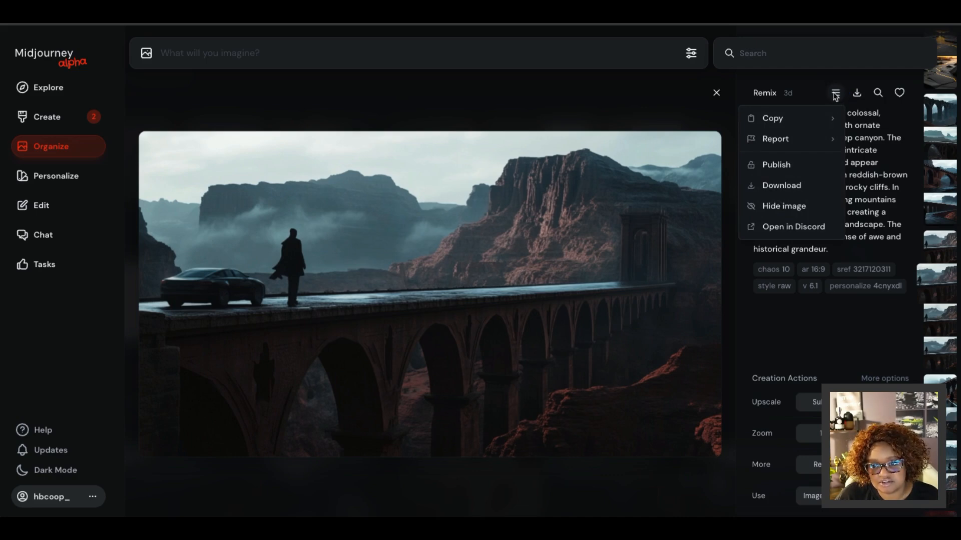
{"action": "mouse_move", "coordinate": [819, 120]}
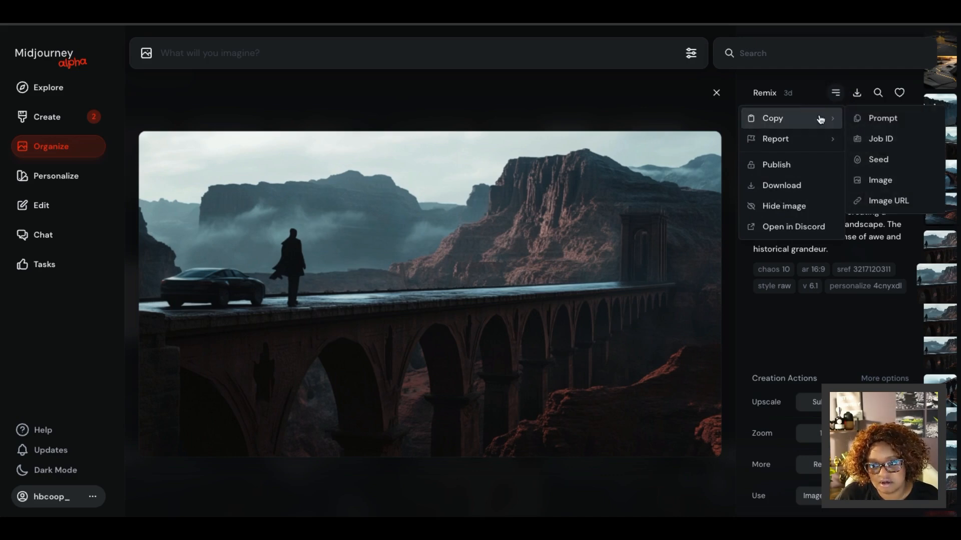
{"action": "left_click", "coordinate": [893, 199]}
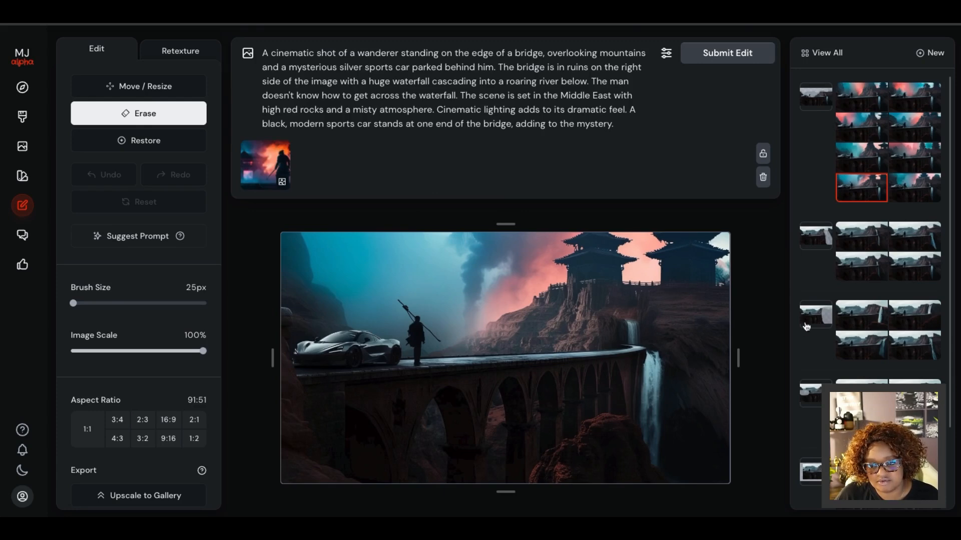
Examine the earliest sports car edits in the editor's history and compare them with the original bridge image.
{"action": "scroll", "coordinate": [888, 225], "scroll_direction": "down", "scroll_amount": 3}
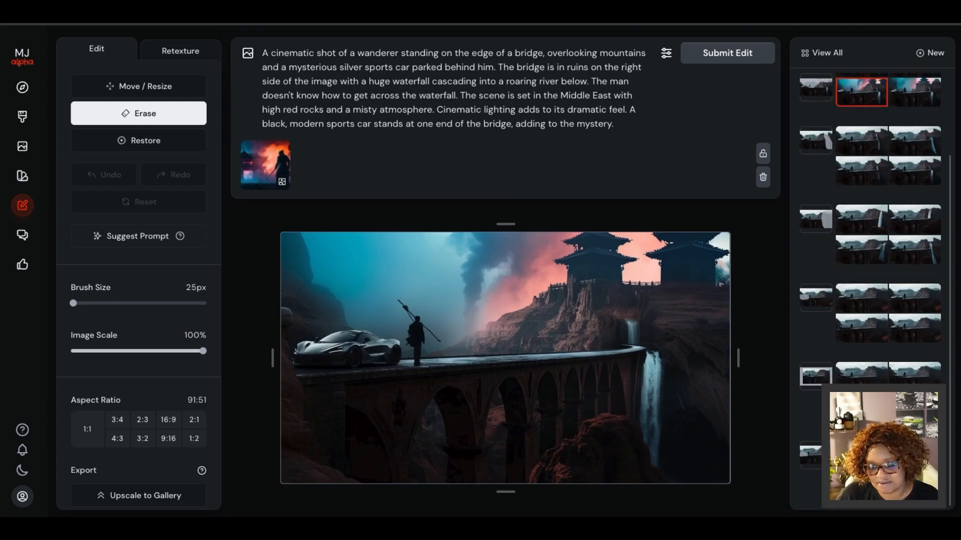
{"action": "left_click", "coordinate": [814, 457]}
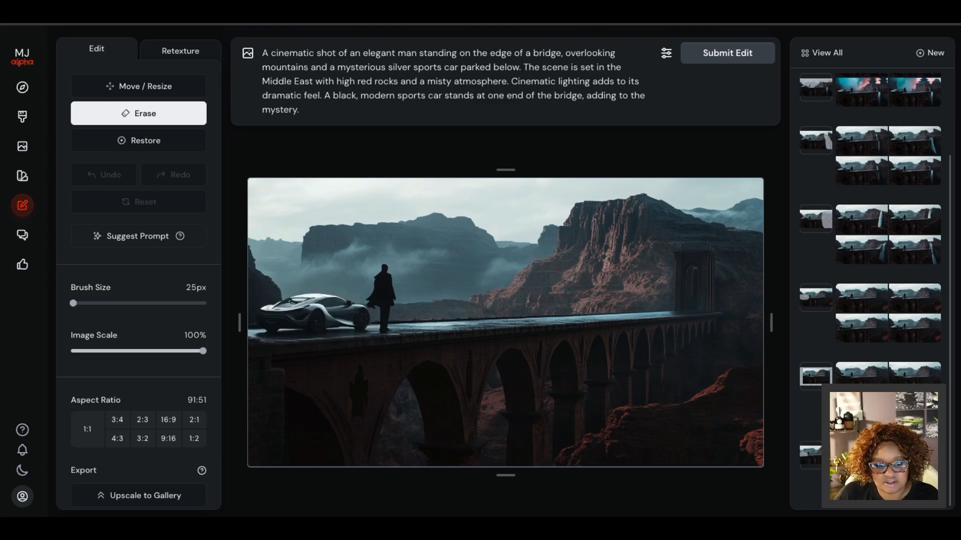
{"action": "left_click", "coordinate": [914, 456]}
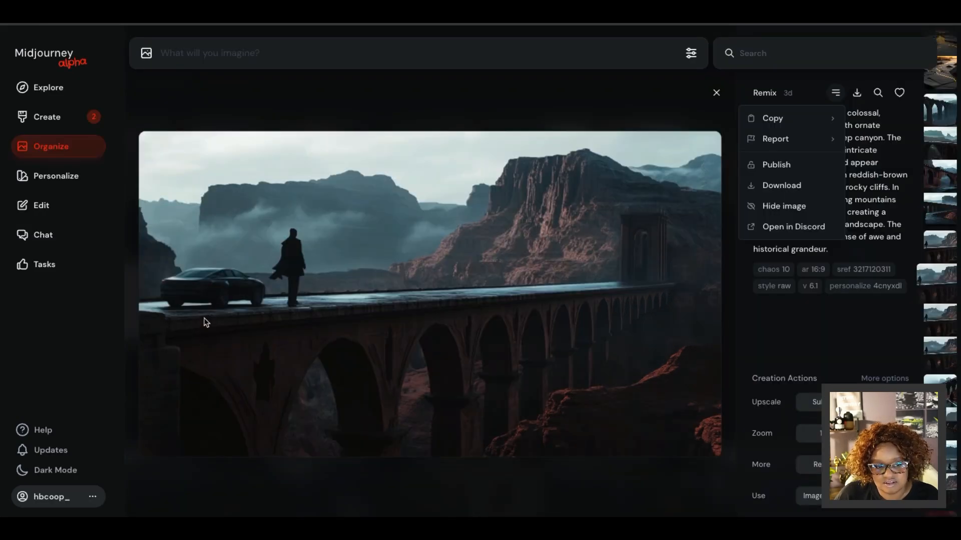
{"action": "left_click", "coordinate": [214, 309]}
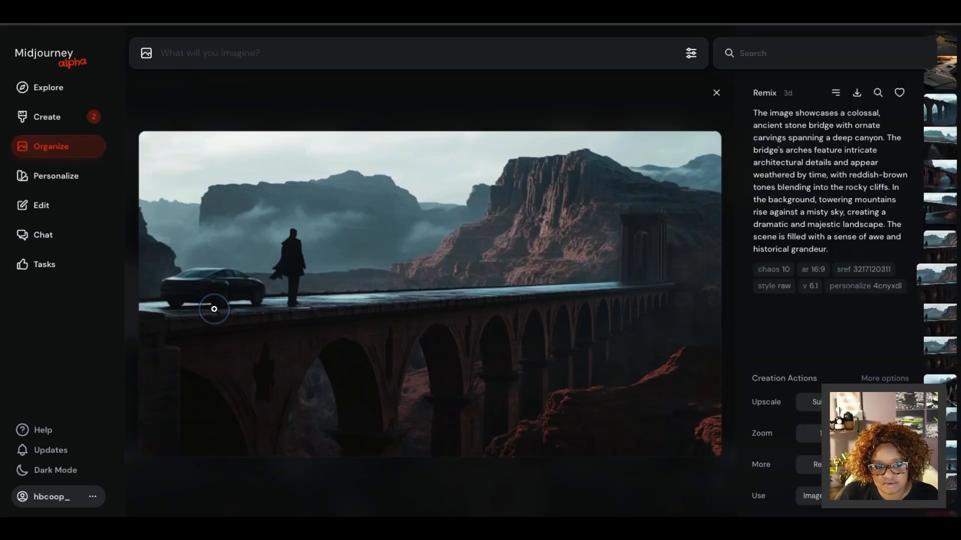
{"action": "left_click", "coordinate": [323, 326]}
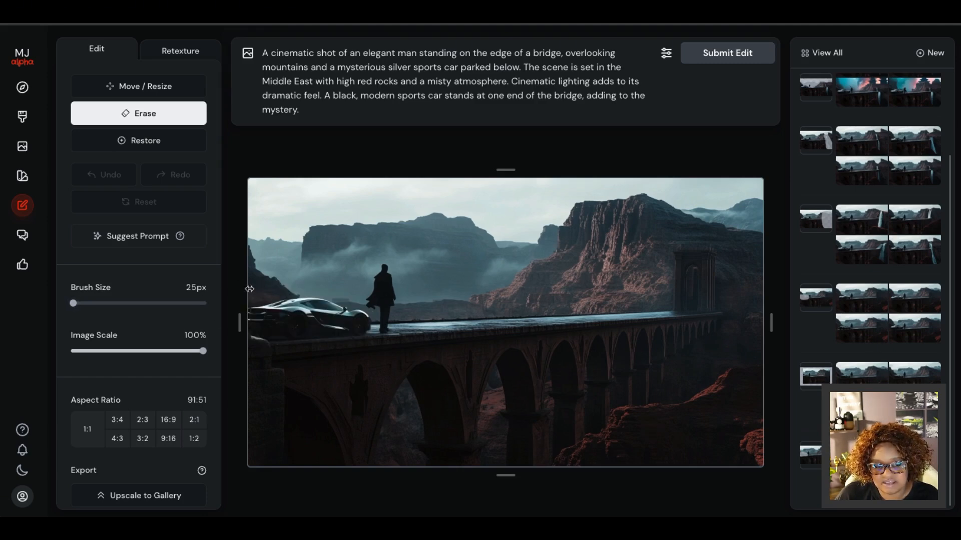
Open the expanded-canvas bridge edit from the history and extend its canvas height slightly to a 45:26 aspect ratio.
{"action": "left_click", "coordinate": [808, 380]}
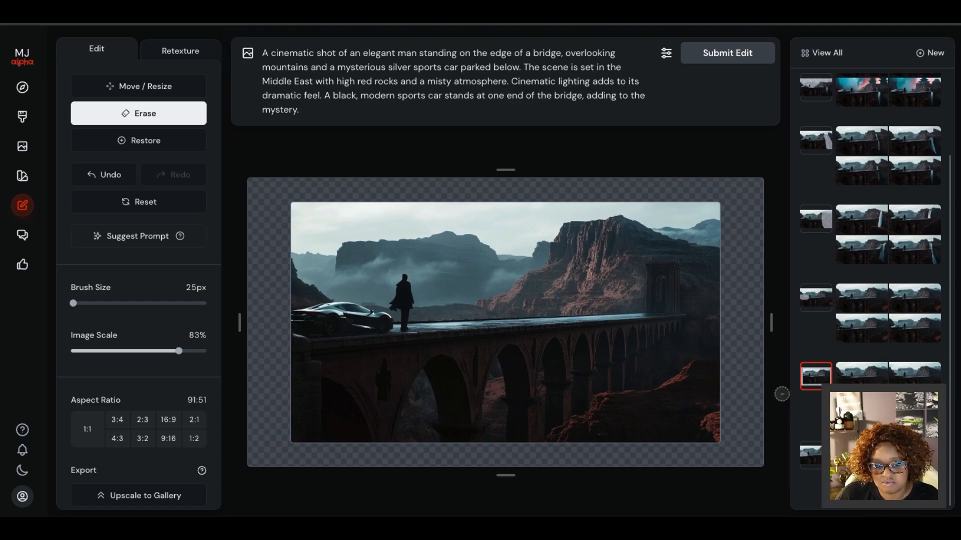
{"action": "mouse_move", "coordinate": [770, 325]}
{"action": "left_mouse_down"}
{"action": "mouse_move", "coordinate": [759, 326]}
{"action": "mouse_move", "coordinate": [770, 327]}
{"action": "left_mouse_up"}
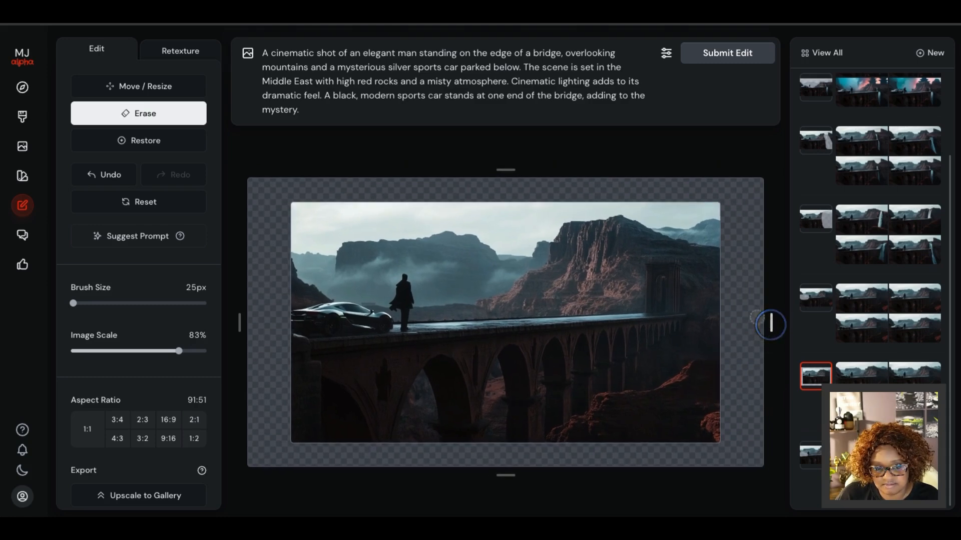
{"action": "mouse_move", "coordinate": [506, 169]}
{"action": "left_mouse_down"}
{"action": "mouse_move", "coordinate": [516, 138]}
{"action": "mouse_move", "coordinate": [515, 163]}
{"action": "left_mouse_up"}
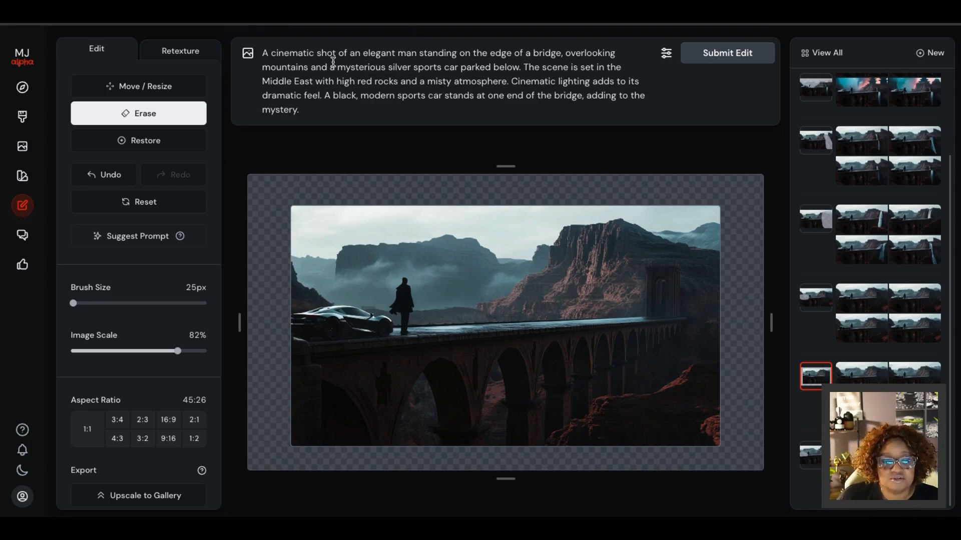
Compare the expanded bridge scene variations and select the second one.
{"action": "left_click", "coordinate": [871, 375]}
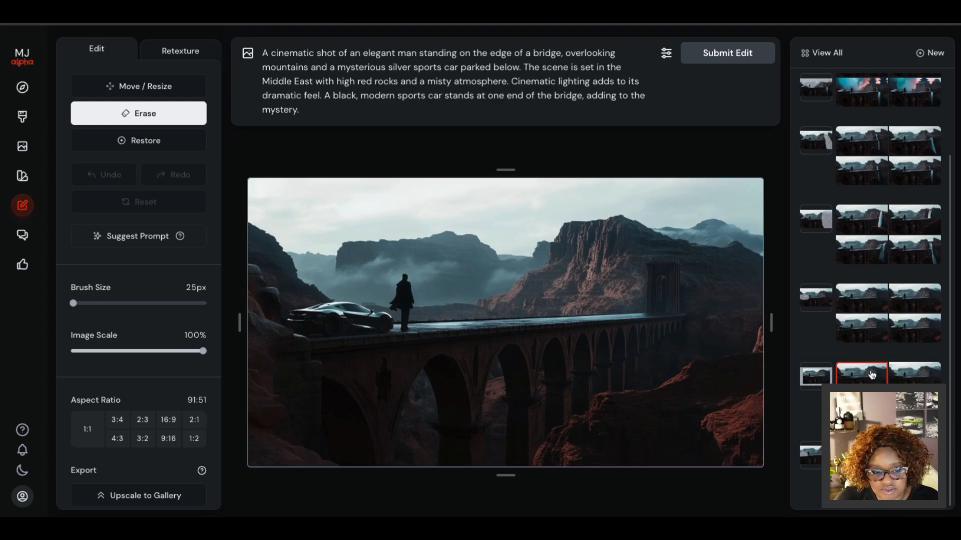
{"action": "left_click", "coordinate": [914, 379]}
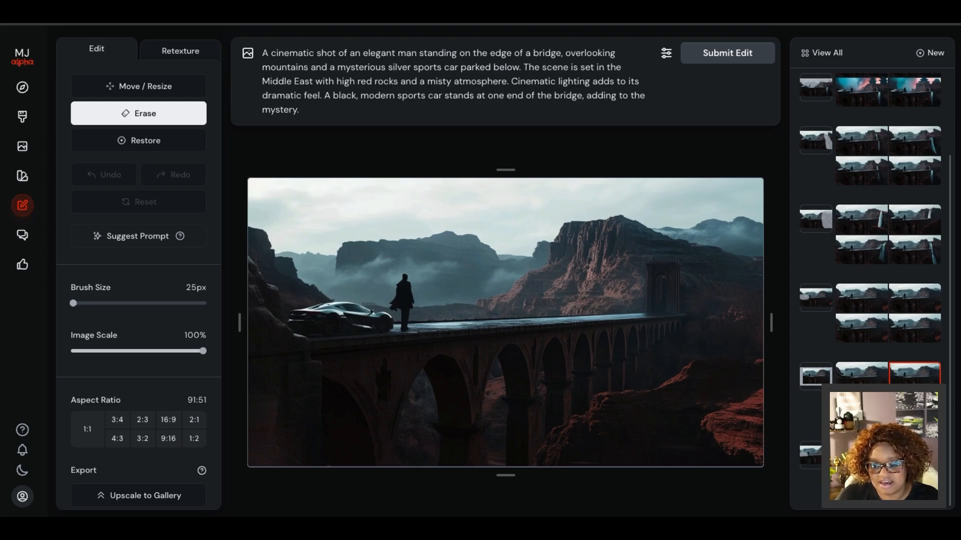
{"action": "left_click", "coordinate": [915, 406]}
{"action": "left_click", "coordinate": [862, 407]}
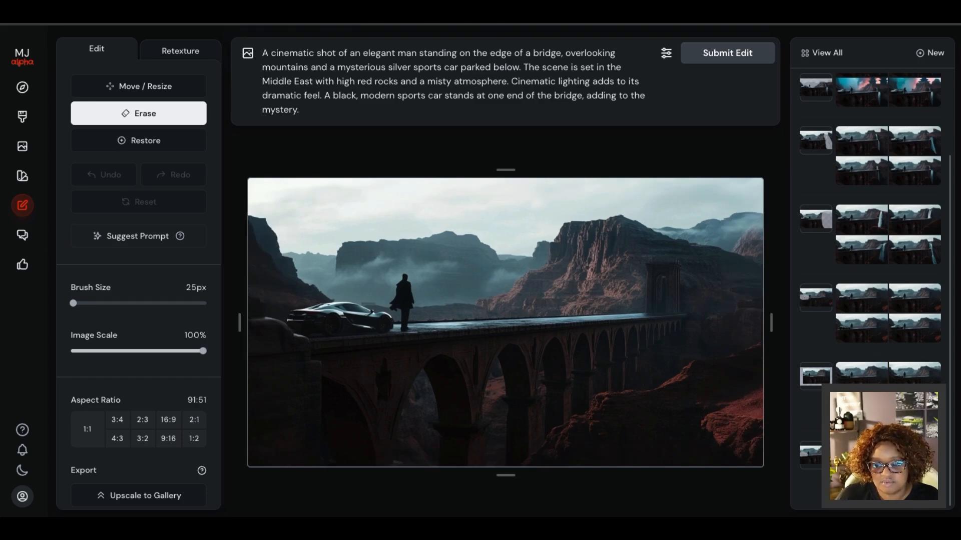
{"action": "left_click", "coordinate": [916, 377]}
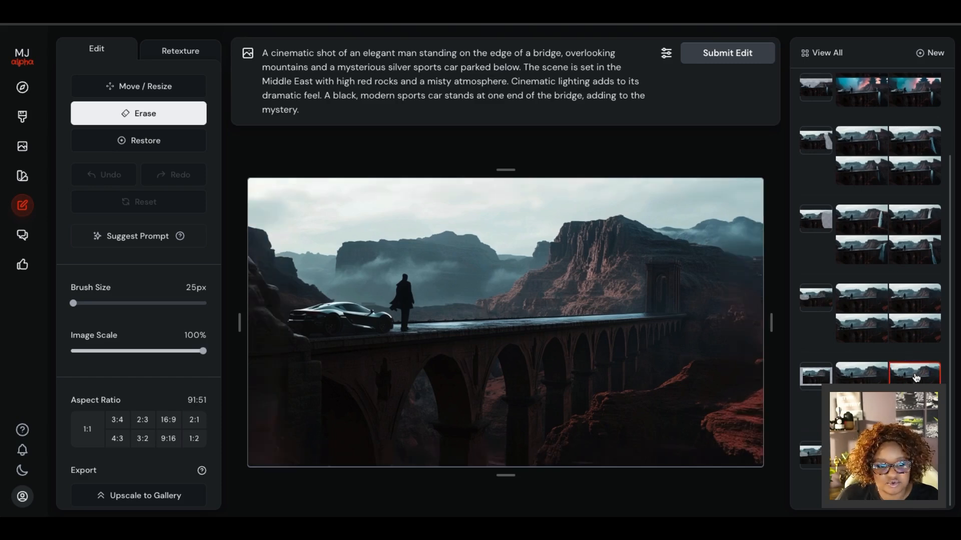
Compare the expanded-canvas edit with the two erased-car edits in the history, ending on the later bridge scene's erased-car version.
{"action": "left_click", "coordinate": [823, 299]}
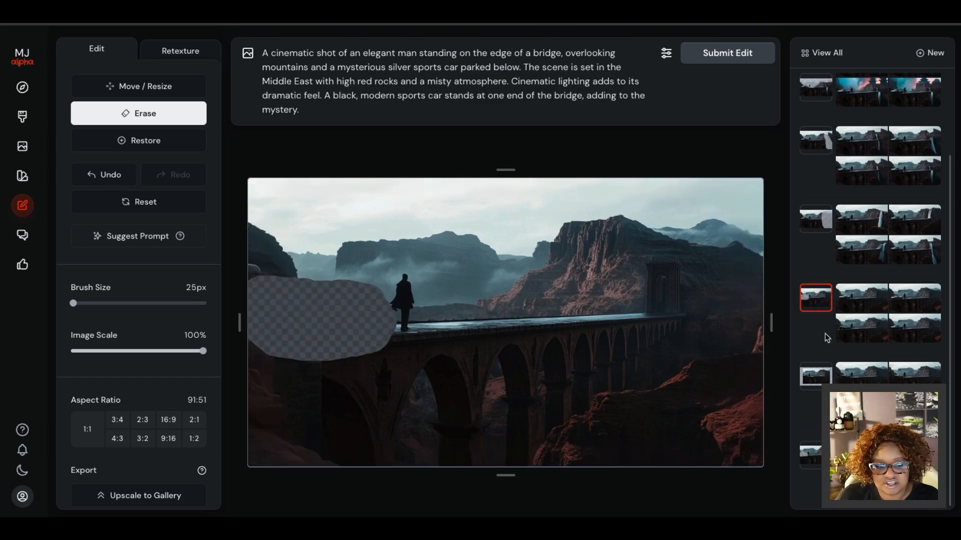
{"action": "left_click", "coordinate": [817, 378]}
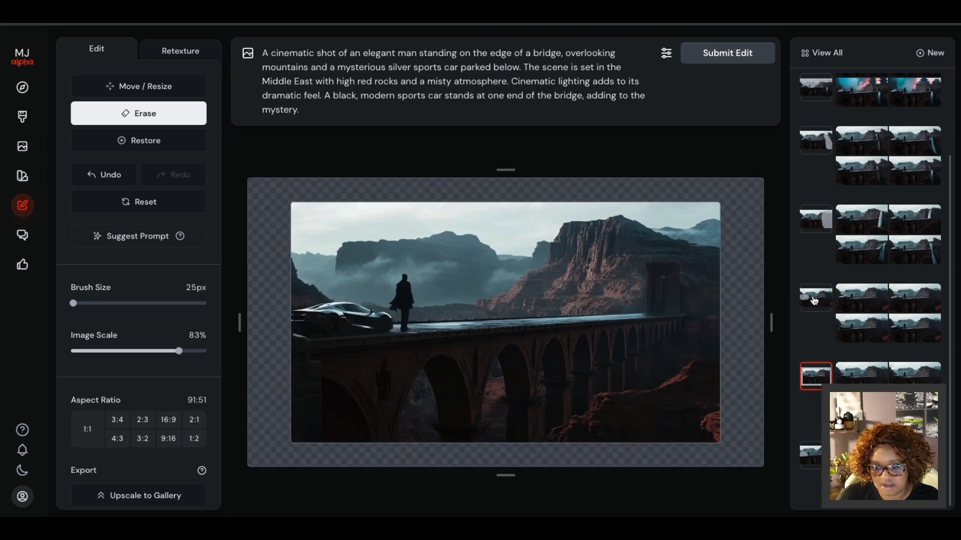
{"action": "left_click", "coordinate": [817, 459]}
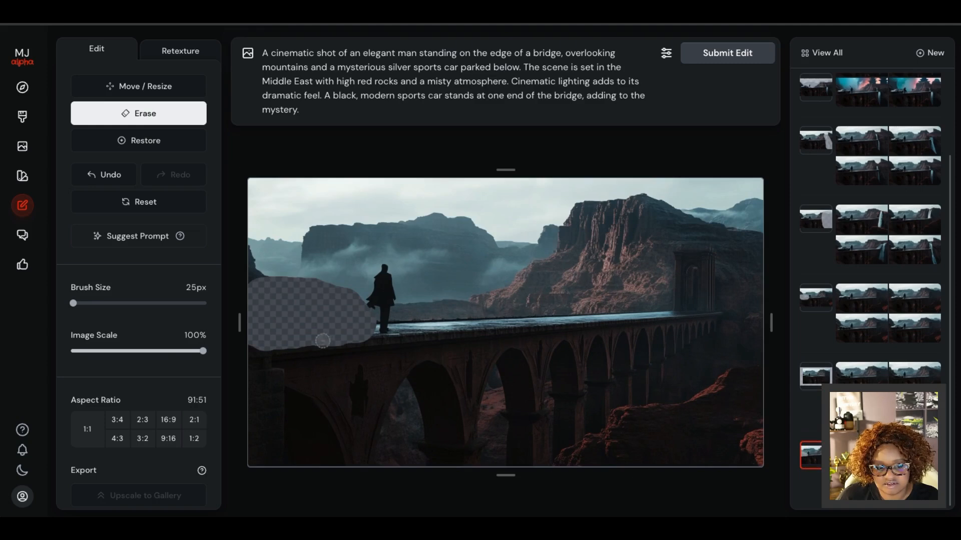
{"action": "left_click", "coordinate": [814, 381]}
{"action": "left_click", "coordinate": [819, 297]}
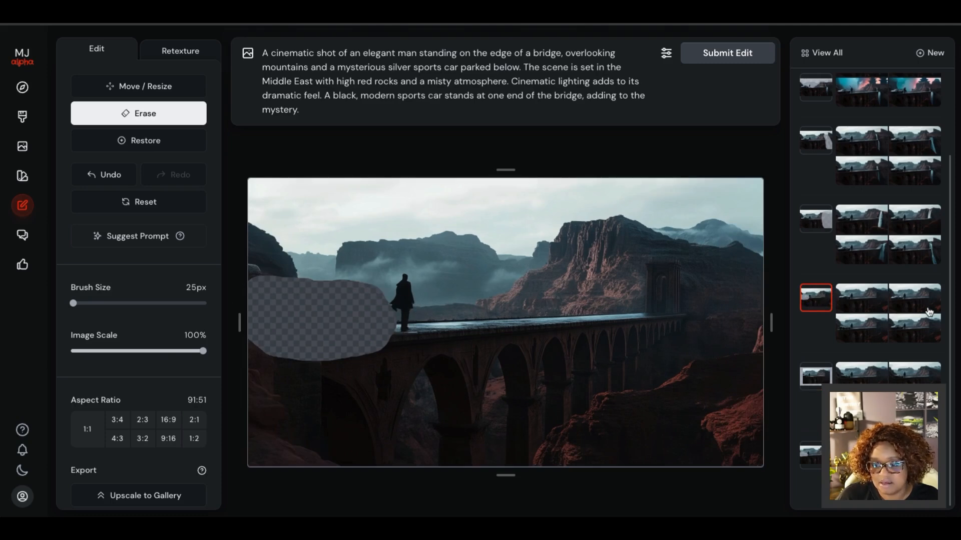
Compare the four generated sports car variations of the erased-car edit and display the third one.
{"action": "left_click", "coordinate": [862, 297]}
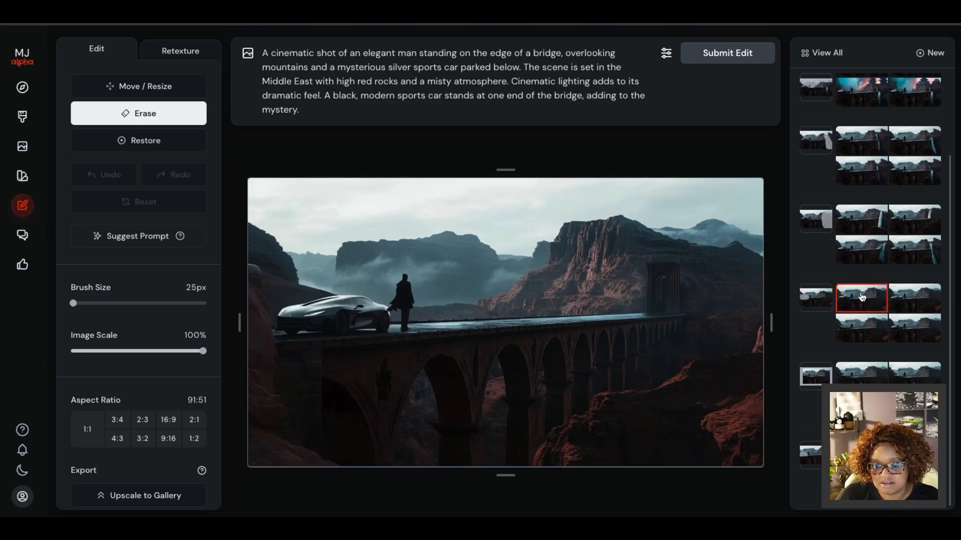
{"action": "left_click", "coordinate": [907, 297]}
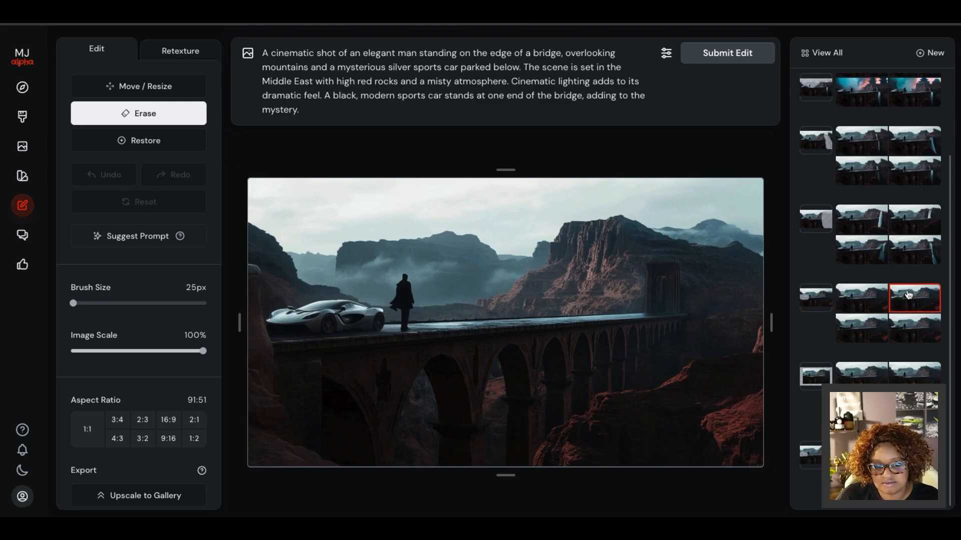
{"action": "left_click", "coordinate": [914, 333]}
{"action": "left_click", "coordinate": [852, 325]}
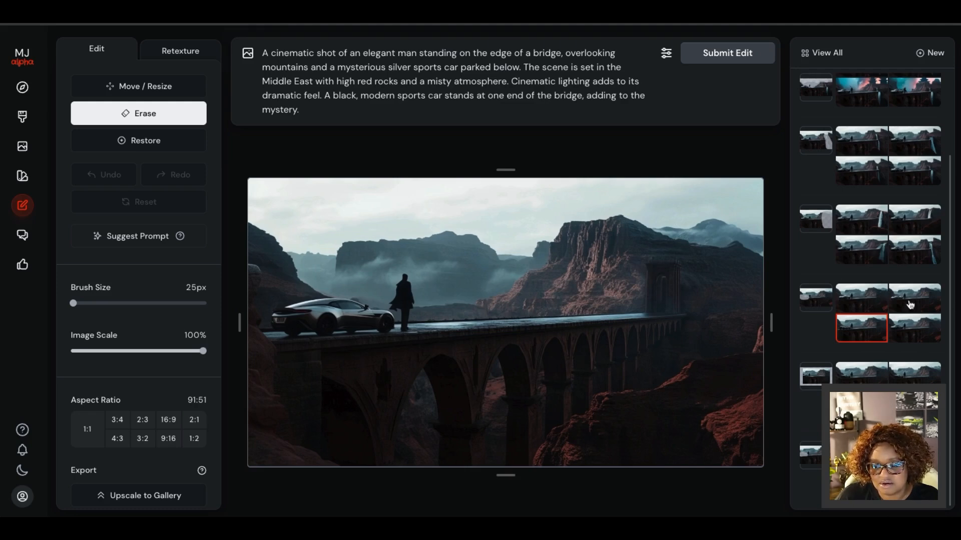
Open the ruined-bridge edit with the large erased area, compare its four waterfall variations and select the fourth.
{"action": "left_click", "coordinate": [818, 223]}
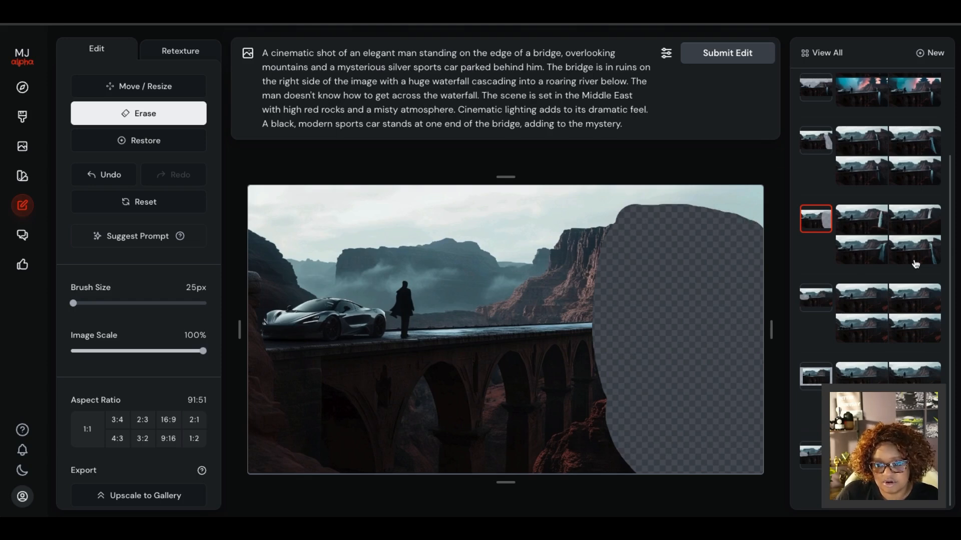
{"action": "left_click", "coordinate": [861, 218]}
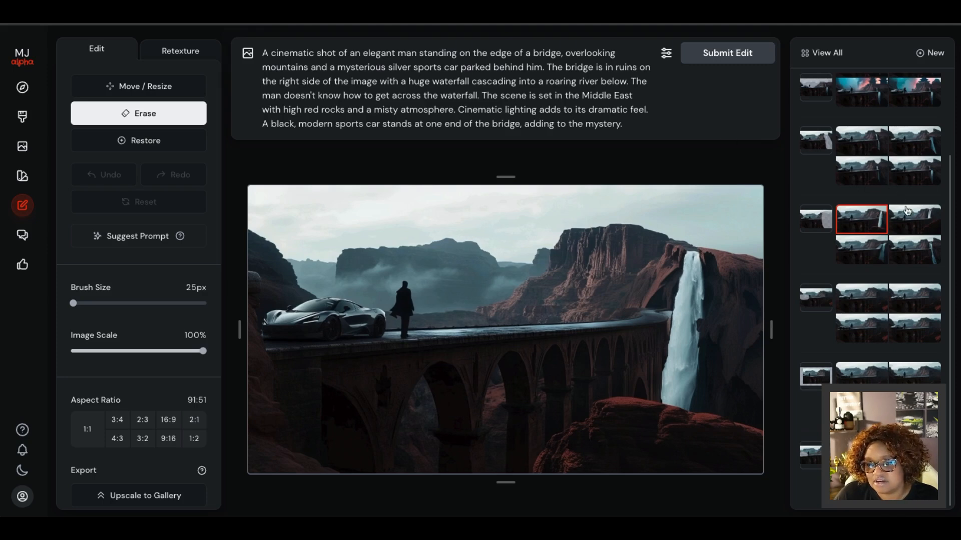
{"action": "left_click", "coordinate": [917, 220]}
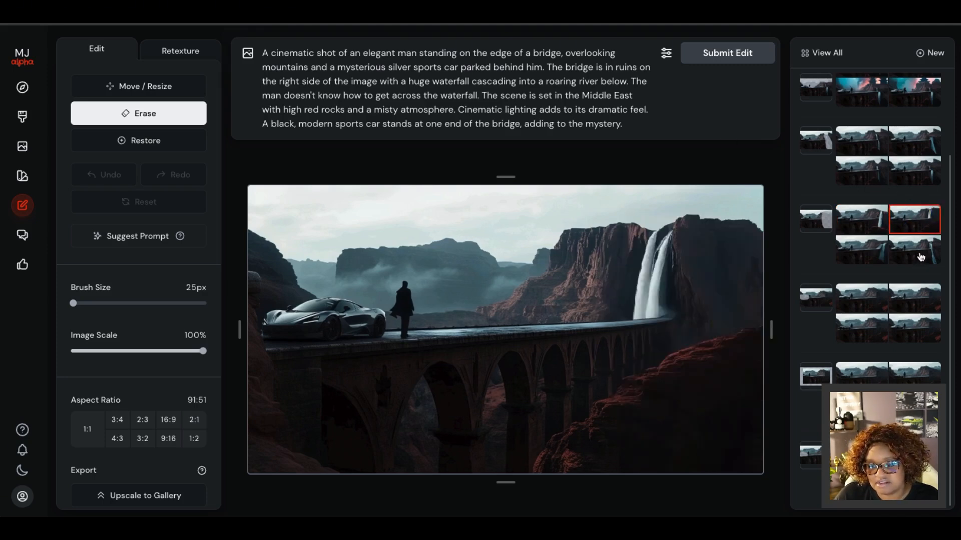
{"action": "left_click", "coordinate": [862, 245]}
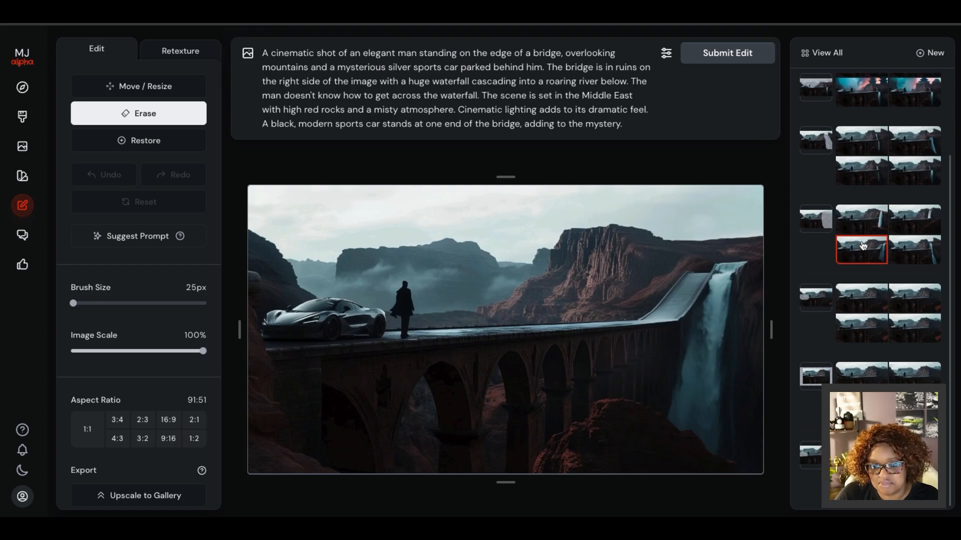
{"action": "left_click", "coordinate": [916, 246]}
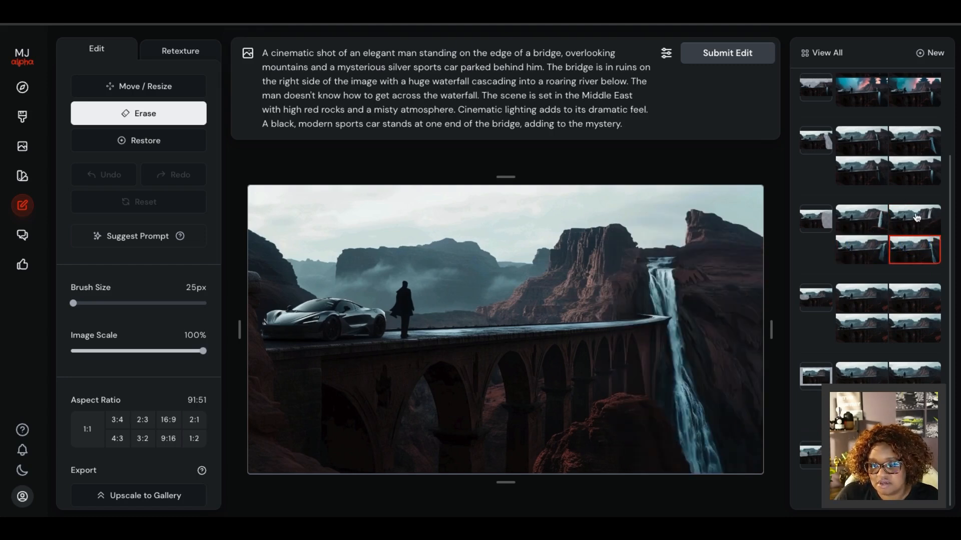
{"action": "left_click", "coordinate": [917, 217]}
{"action": "left_click", "coordinate": [849, 221]}
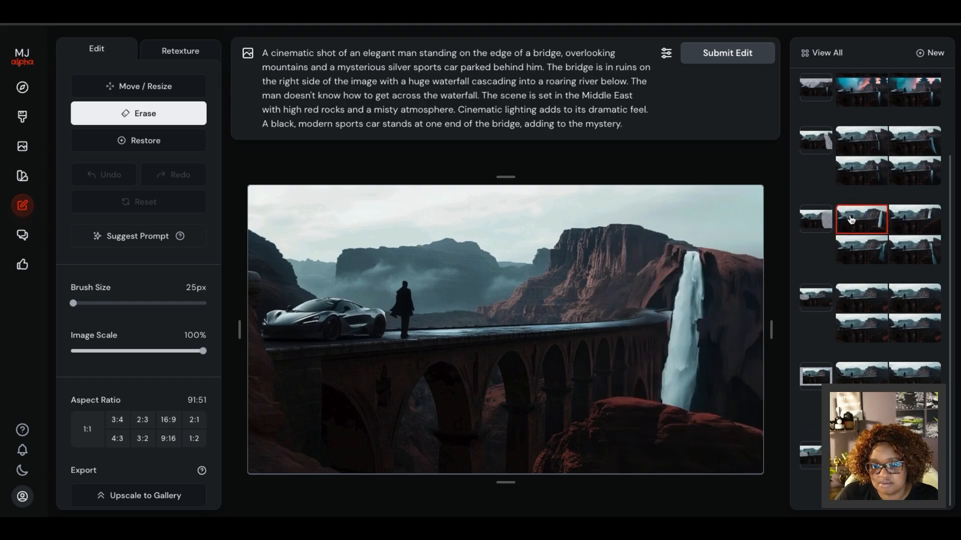
{"action": "left_click", "coordinate": [908, 224]}
{"action": "left_click", "coordinate": [925, 252]}
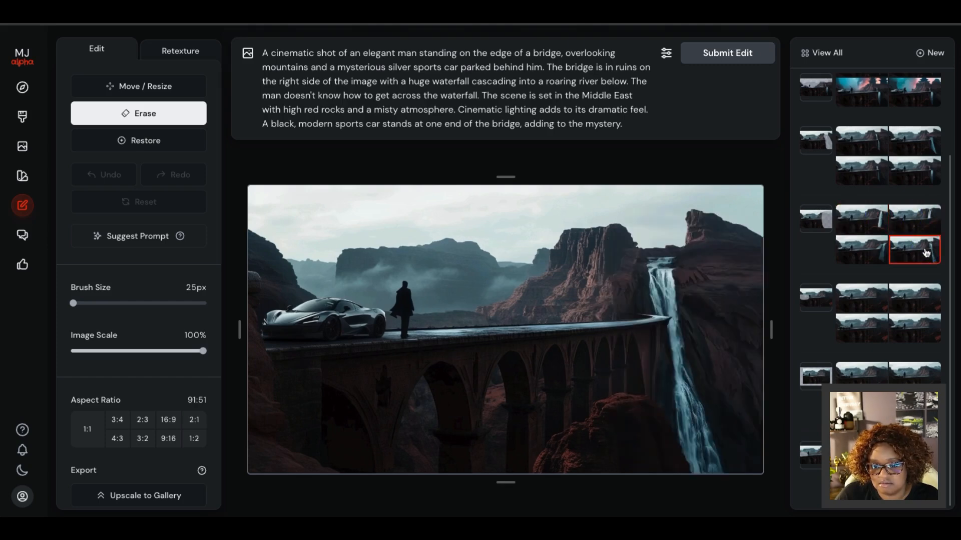
Open the edit with the erased waterfall strip, compare its four regenerated variations and select the fourth.
{"action": "left_click", "coordinate": [812, 145]}
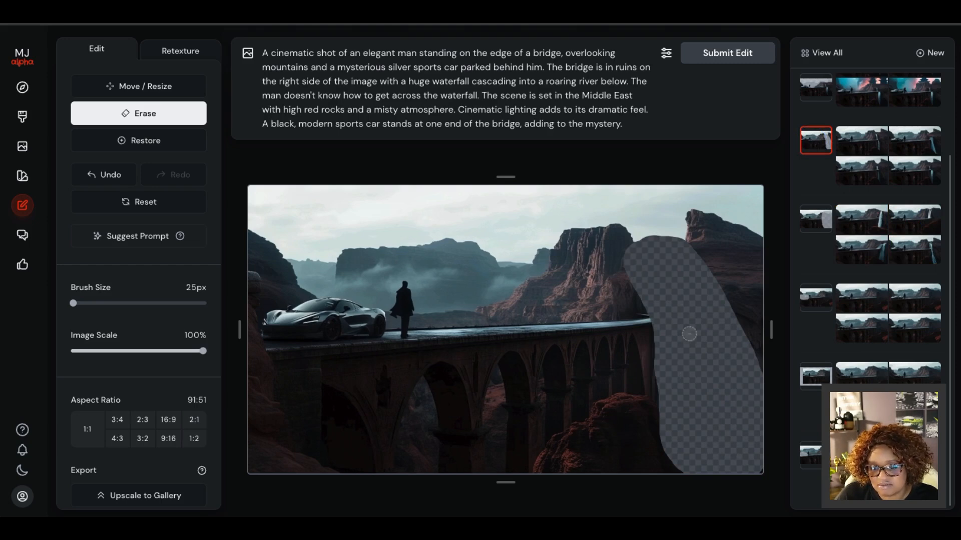
{"action": "scroll", "coordinate": [857, 173], "scroll_direction": "up", "scroll_amount": 2}
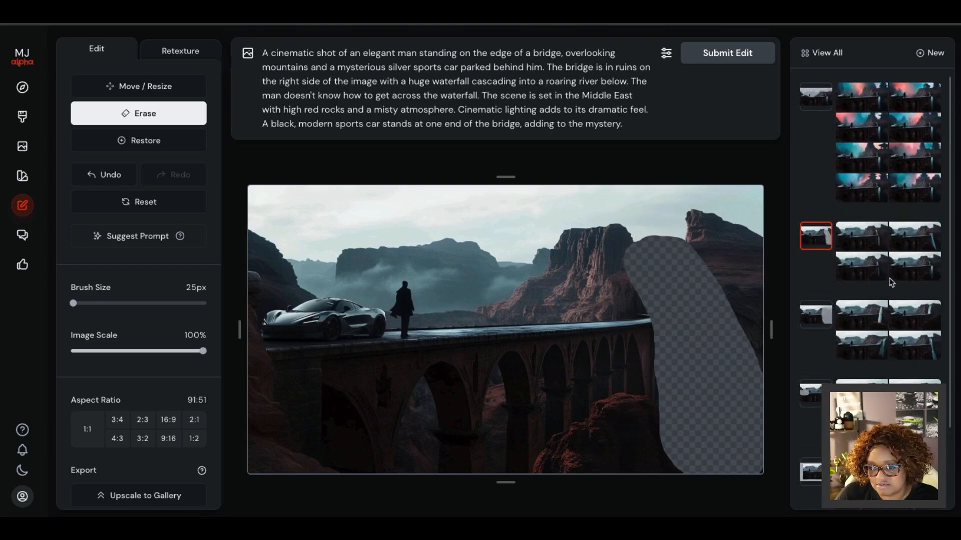
{"action": "left_click", "coordinate": [868, 238]}
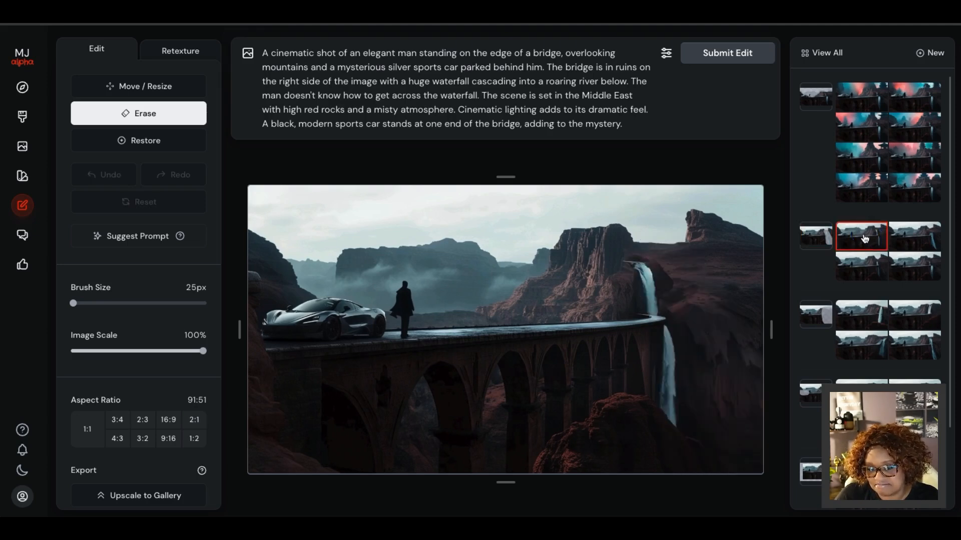
{"action": "left_click", "coordinate": [906, 238]}
{"action": "left_click", "coordinate": [909, 264]}
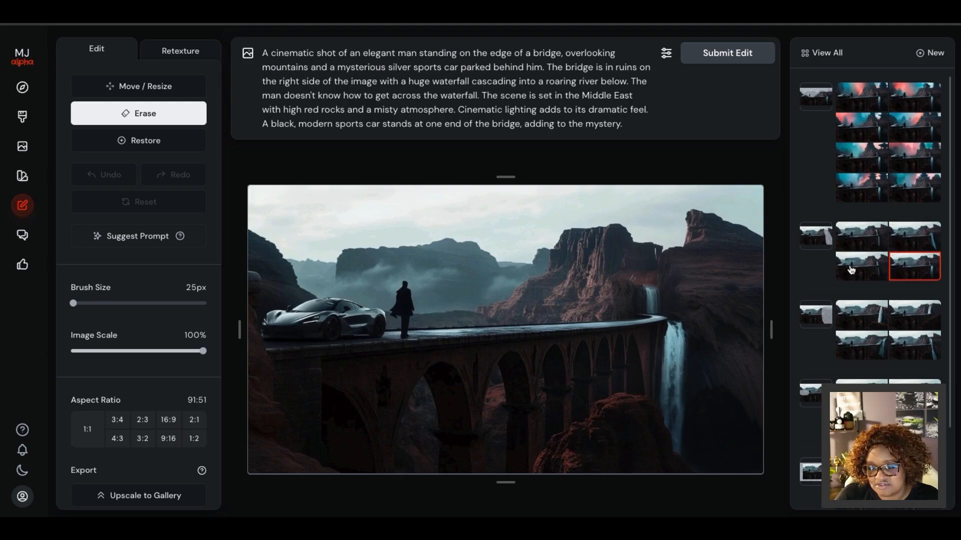
{"action": "left_click", "coordinate": [851, 270]}
{"action": "left_click", "coordinate": [906, 272]}
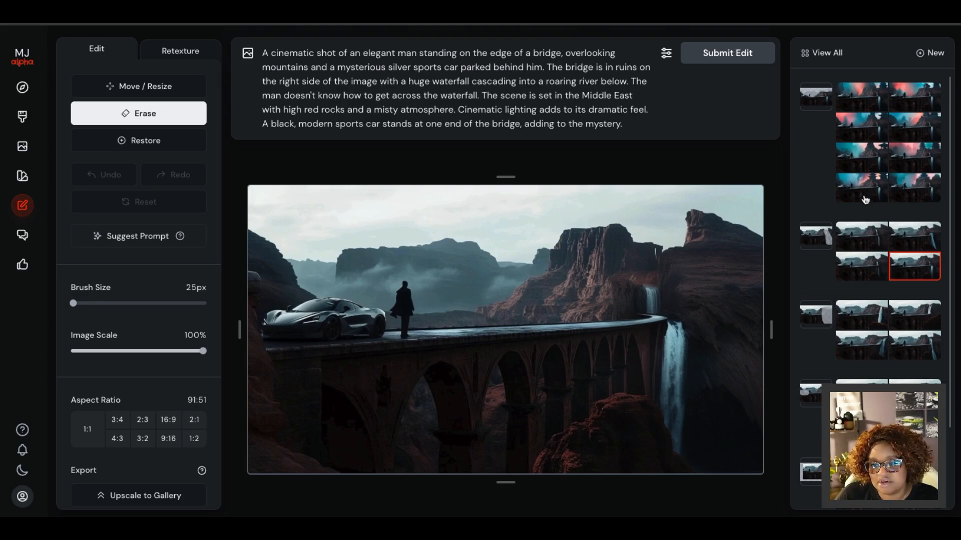
Open the erased-sky edit with the attached reference image and examine its brush size and image scale settings.
{"action": "left_click", "coordinate": [817, 102]}
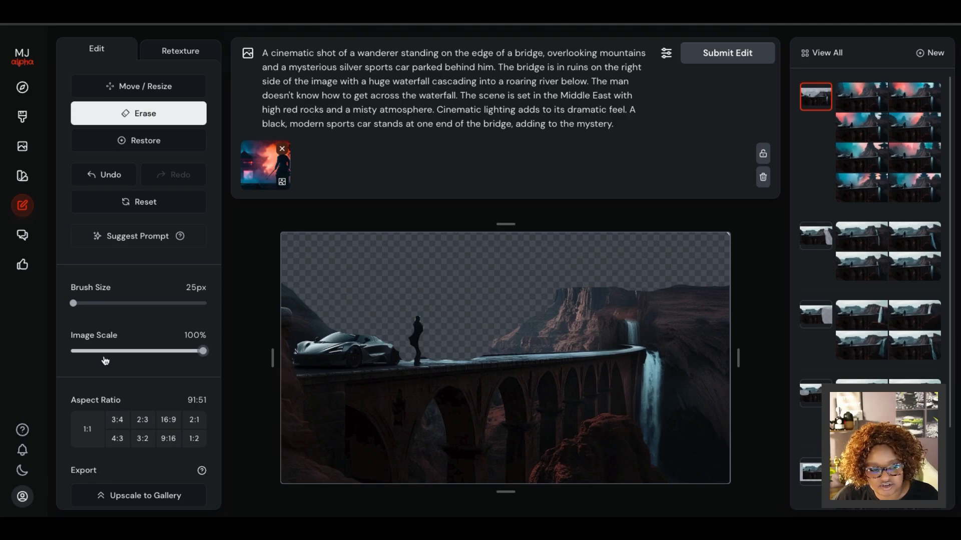
{"action": "mouse_move", "coordinate": [73, 303]}
{"action": "left_mouse_down"}
{"action": "mouse_move", "coordinate": [204, 302]}
{"action": "mouse_move", "coordinate": [73, 303]}
{"action": "left_mouse_up"}
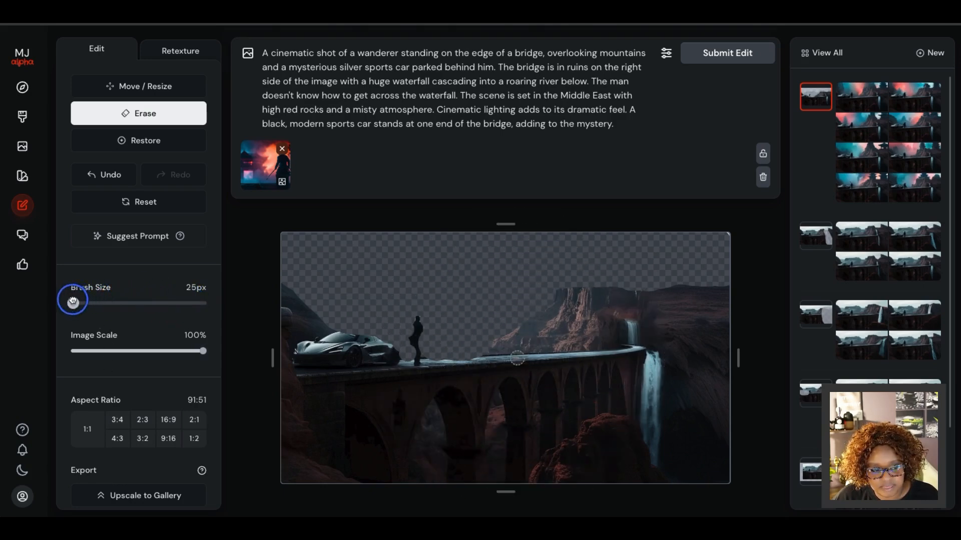
{"action": "mouse_move", "coordinate": [203, 351]}
{"action": "left_mouse_down"}
{"action": "mouse_move", "coordinate": [151, 350]}
{"action": "mouse_move", "coordinate": [205, 350]}
{"action": "left_mouse_up"}
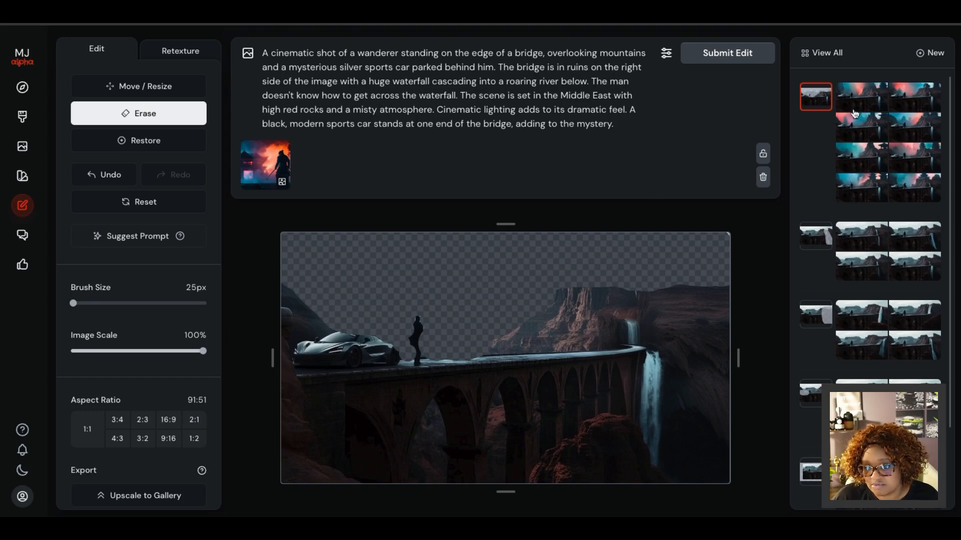
Compare the erased-sky edit's wanderer variations with its first futuristic ronin samurai variation.
{"action": "left_click", "coordinate": [861, 187]}
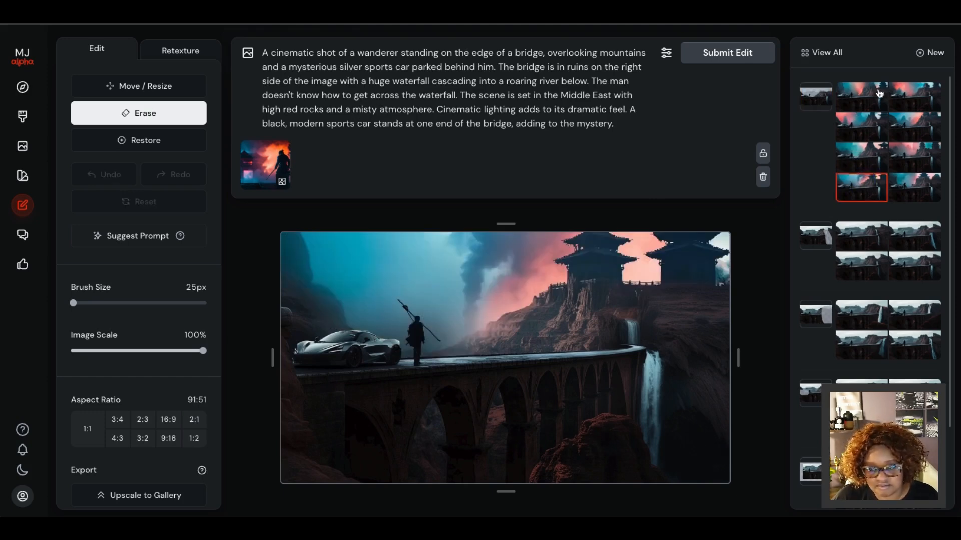
{"action": "left_click", "coordinate": [859, 94]}
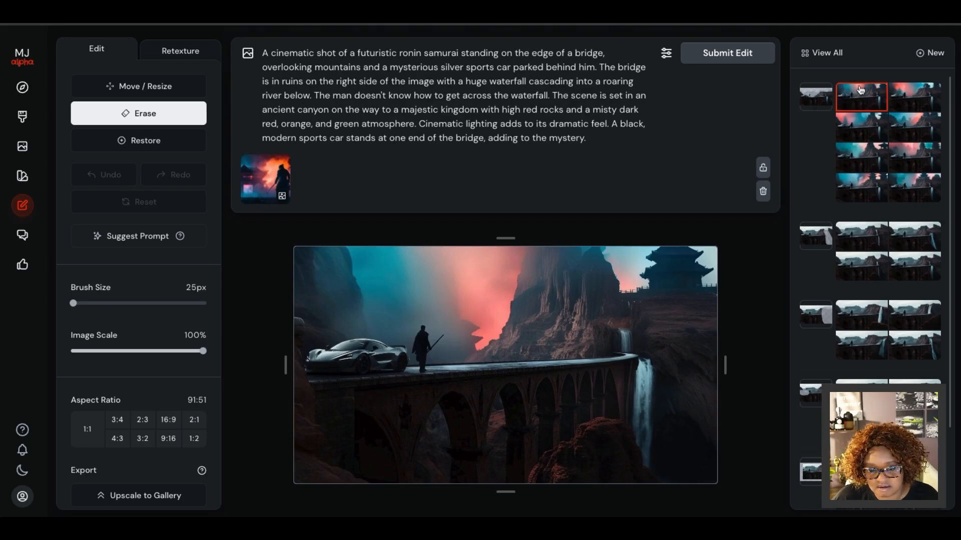
{"action": "left_click", "coordinate": [865, 192]}
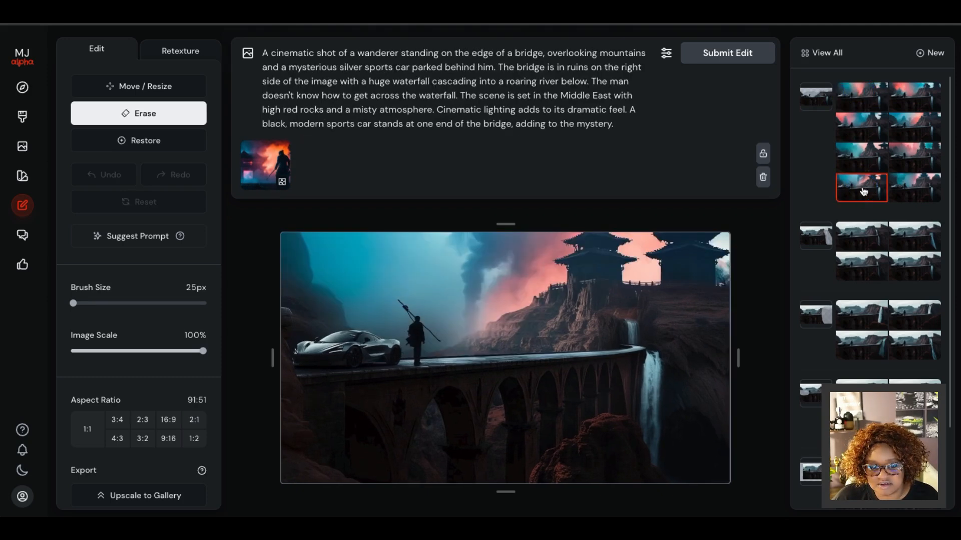
{"action": "left_click", "coordinate": [922, 192]}
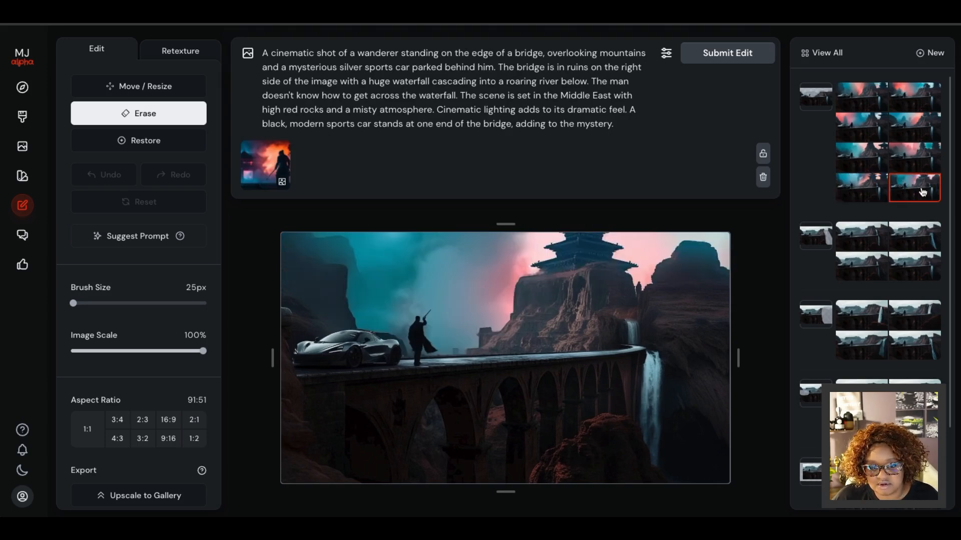
{"action": "left_click", "coordinate": [924, 156]}
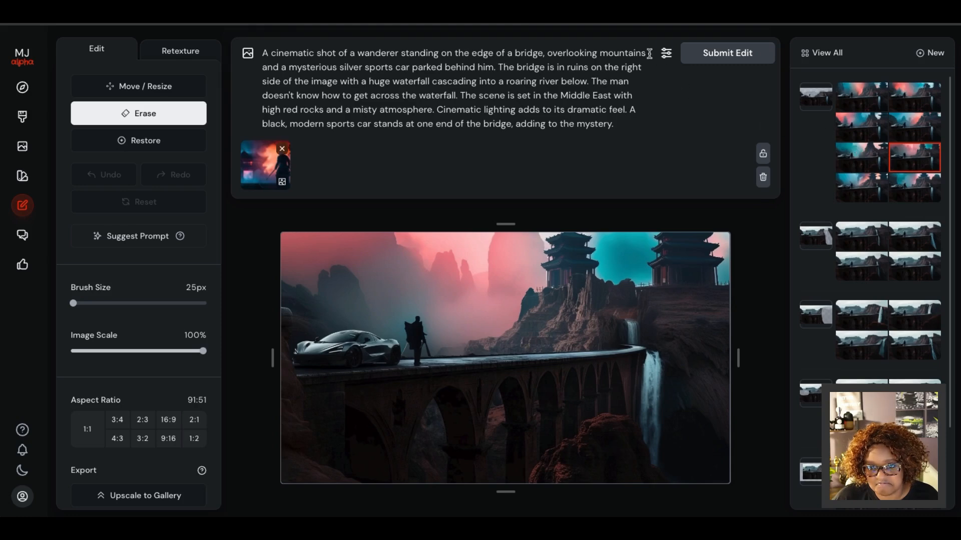
Check the prompt settings and review all four wanderer variations again, ending on the first one.
{"action": "left_click", "coordinate": [667, 56]}
{"action": "left_click", "coordinate": [666, 56]}
{"action": "left_click", "coordinate": [863, 161]}
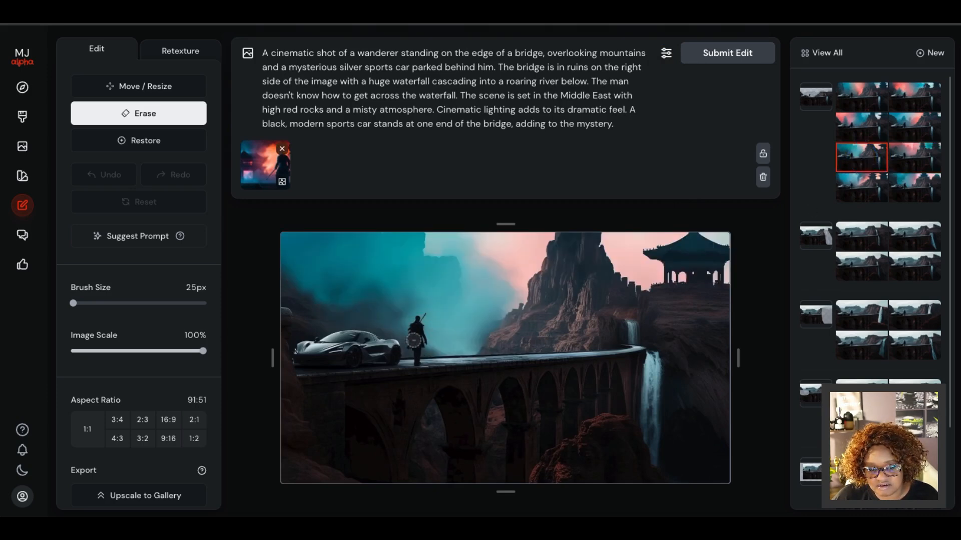
{"action": "left_click", "coordinate": [866, 184]}
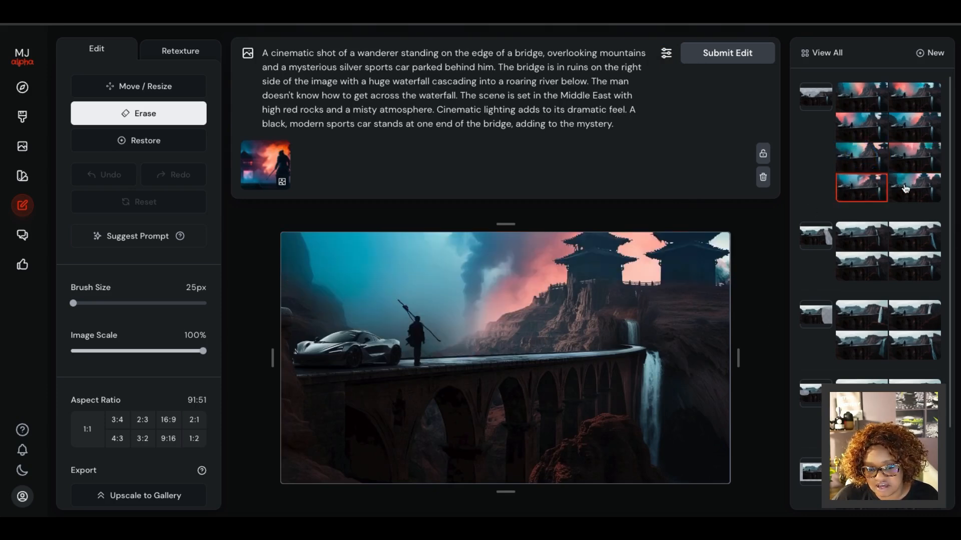
{"action": "left_click", "coordinate": [916, 187]}
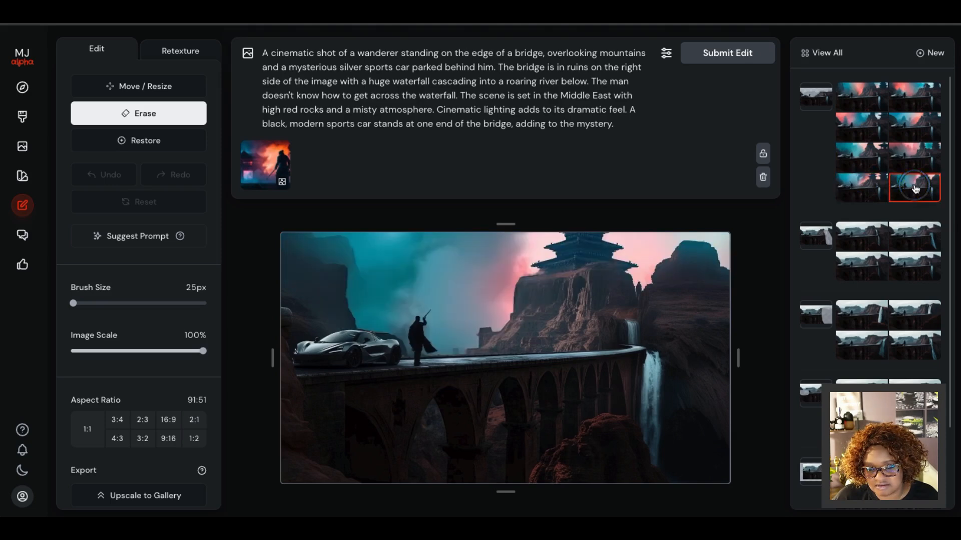
{"action": "left_click", "coordinate": [924, 154]}
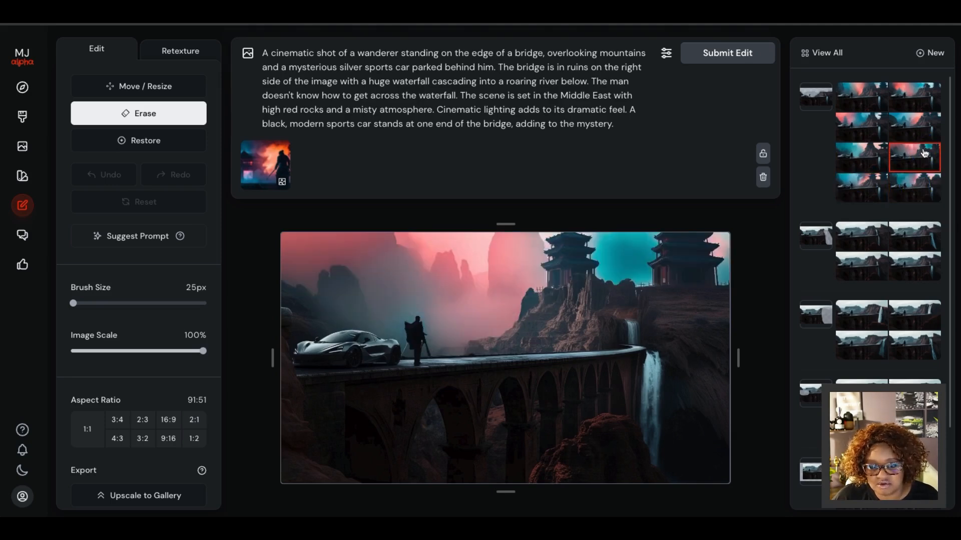
{"action": "left_click", "coordinate": [863, 151]}
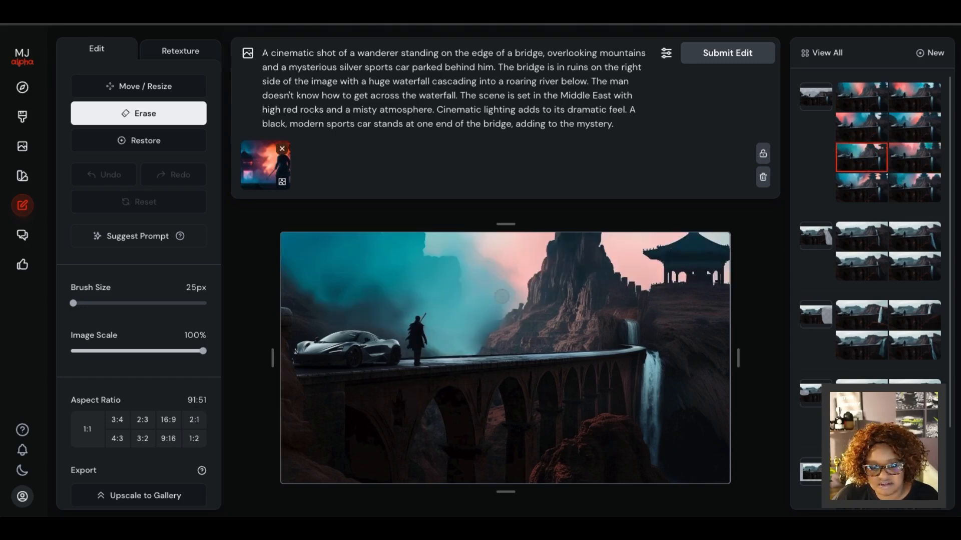
Compare the four futuristic ronin samurai variations of the erased-sky edit and select the fourth.
{"action": "left_click", "coordinate": [845, 121]}
{"action": "left_click", "coordinate": [849, 97]}
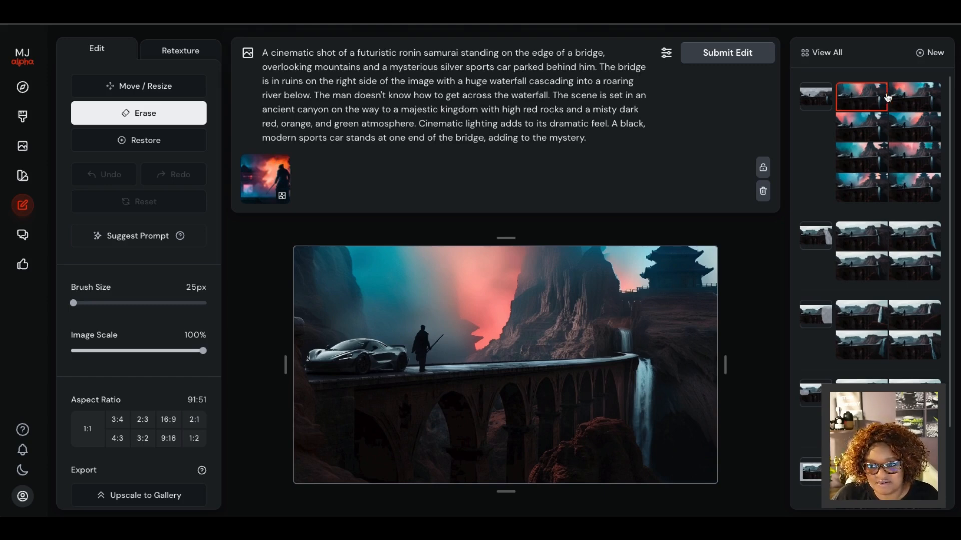
{"action": "left_click", "coordinate": [907, 96]}
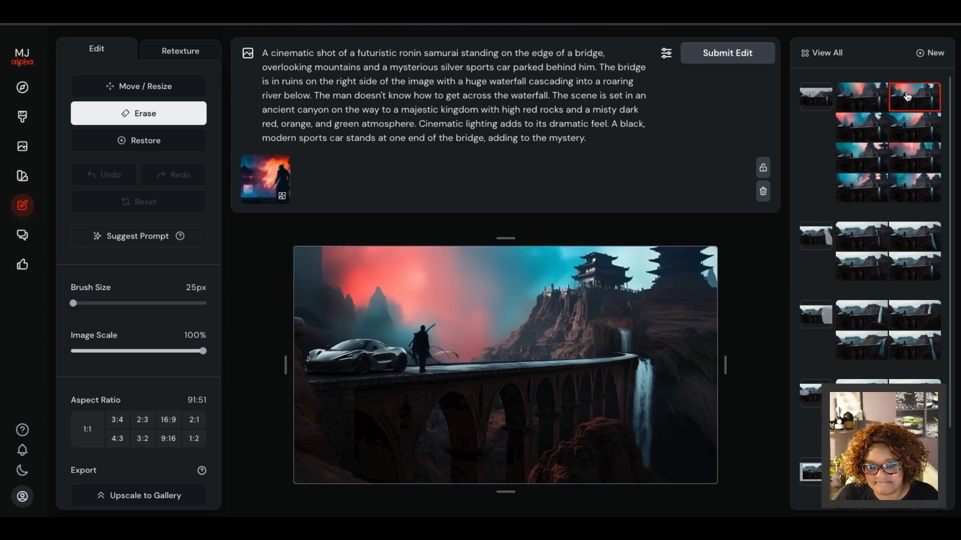
{"action": "left_click", "coordinate": [854, 128]}
{"action": "left_click", "coordinate": [911, 129]}
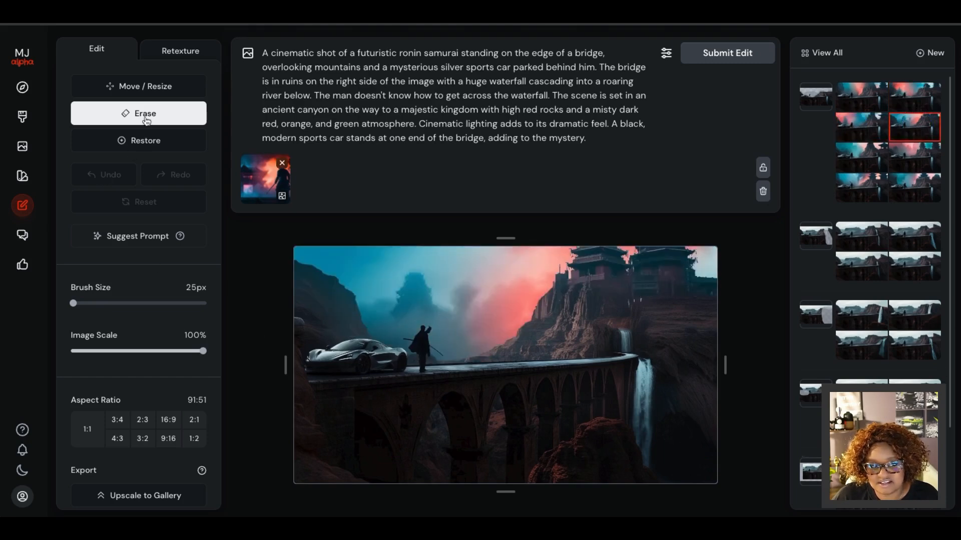
View the Retexture guidance, return to editing, set the image scale to 89% and the aspect ratio to 16:9, and submit the edit.
{"action": "left_click", "coordinate": [174, 51]}
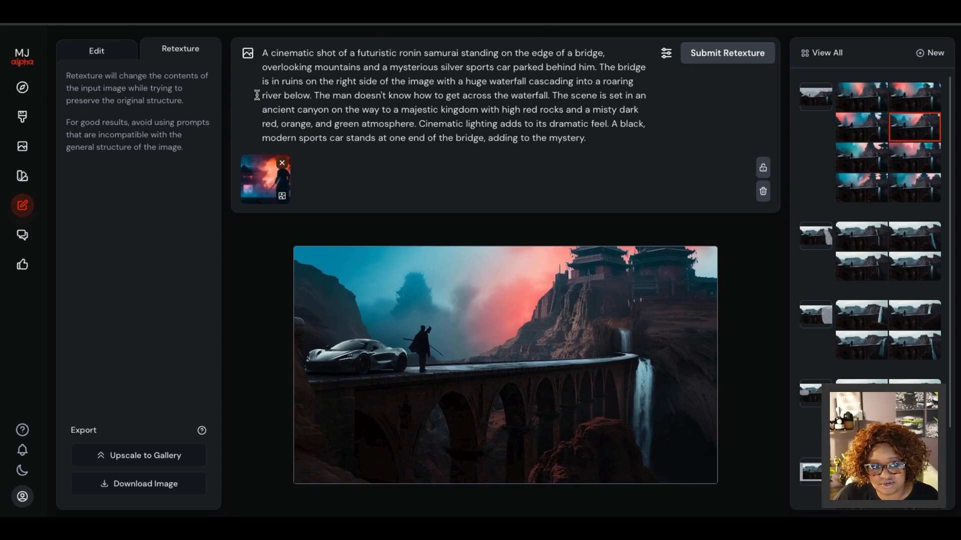
{"action": "left_click", "coordinate": [110, 49]}
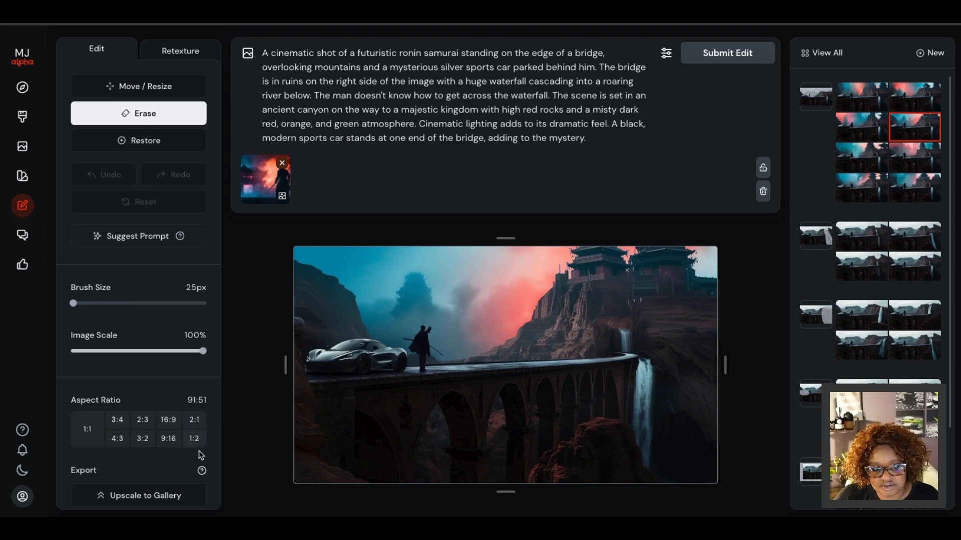
{"action": "left_click_drag", "start_coordinate": [202, 351], "coordinate": [187, 351]}
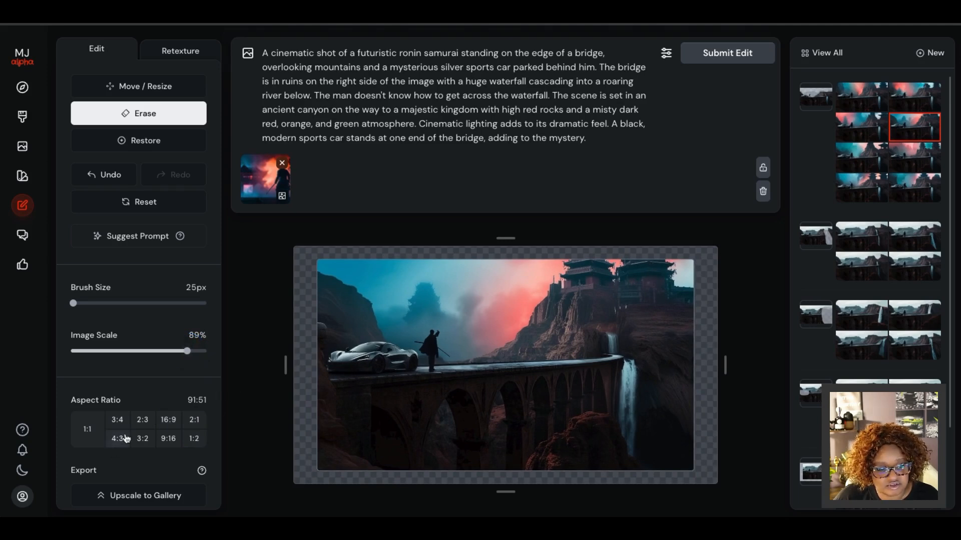
{"action": "left_click", "coordinate": [165, 422]}
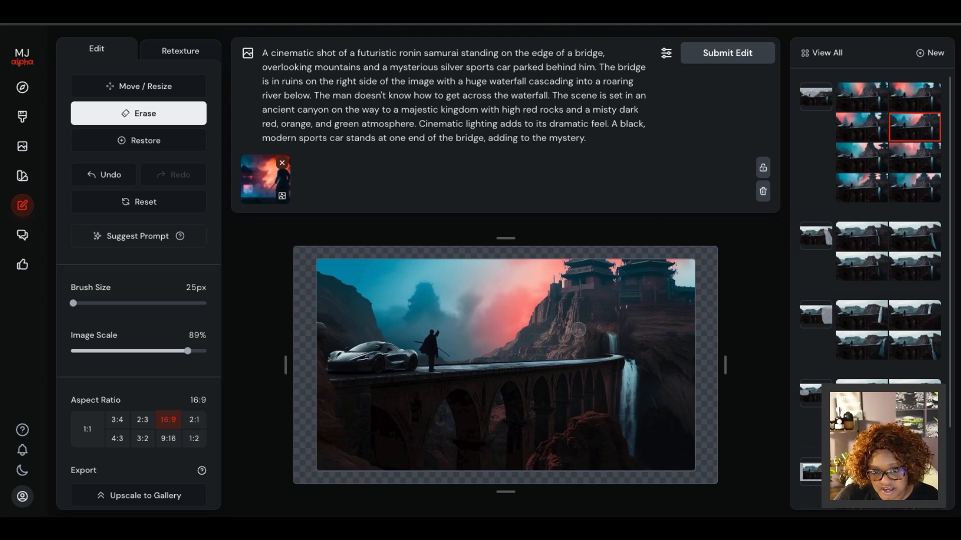
{"action": "left_click", "coordinate": [755, 58]}
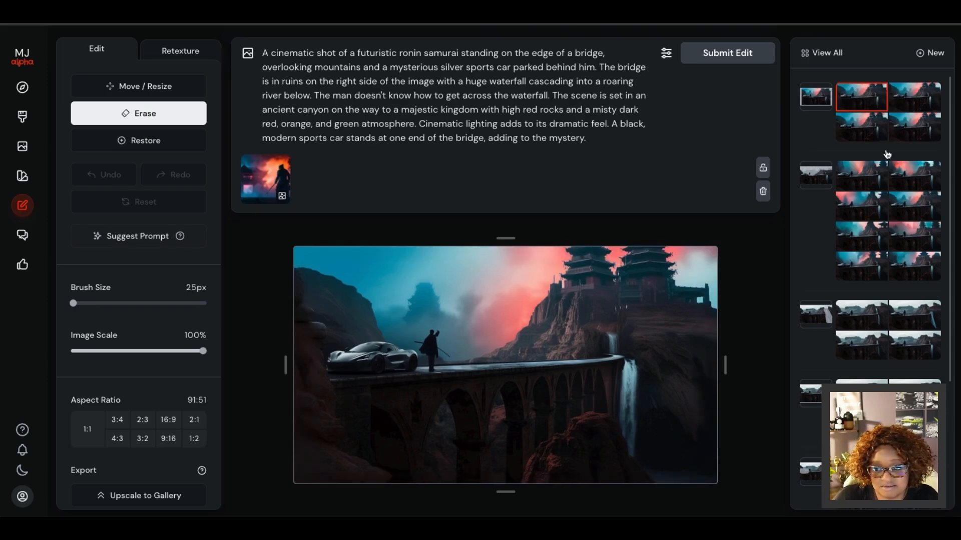
Compare the four variations of the 89% scale bridge expansion repeatedly, ending on the third one.
{"action": "left_click", "coordinate": [908, 94]}
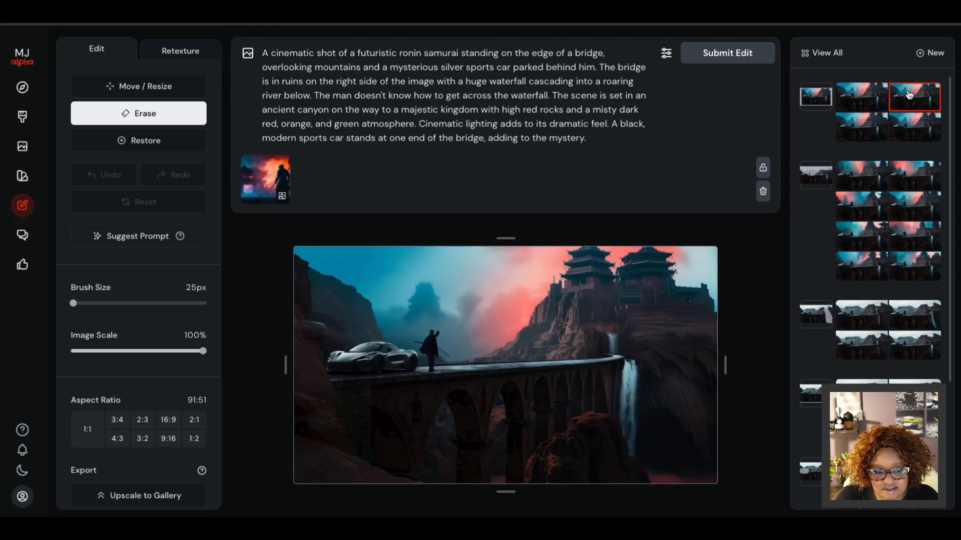
{"action": "left_click", "coordinate": [912, 130]}
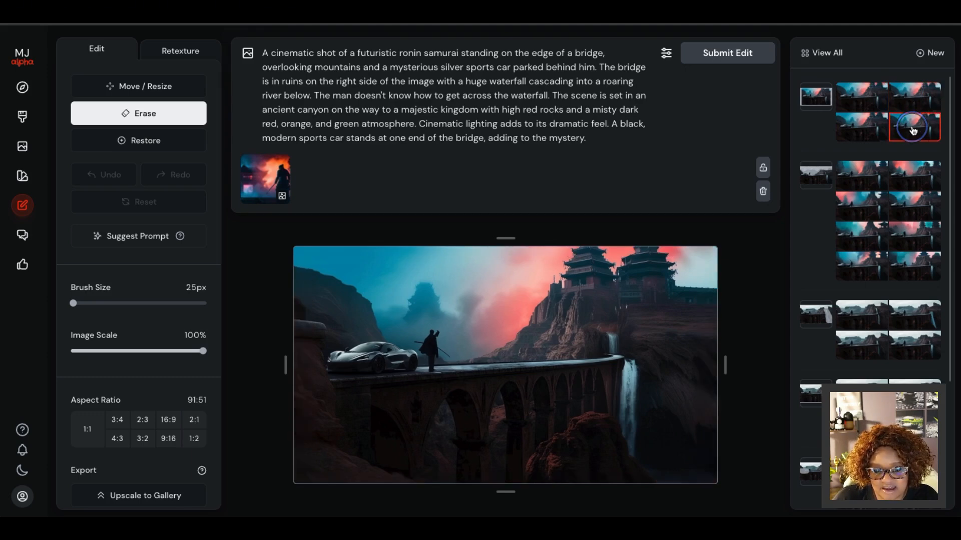
{"action": "left_click", "coordinate": [862, 129]}
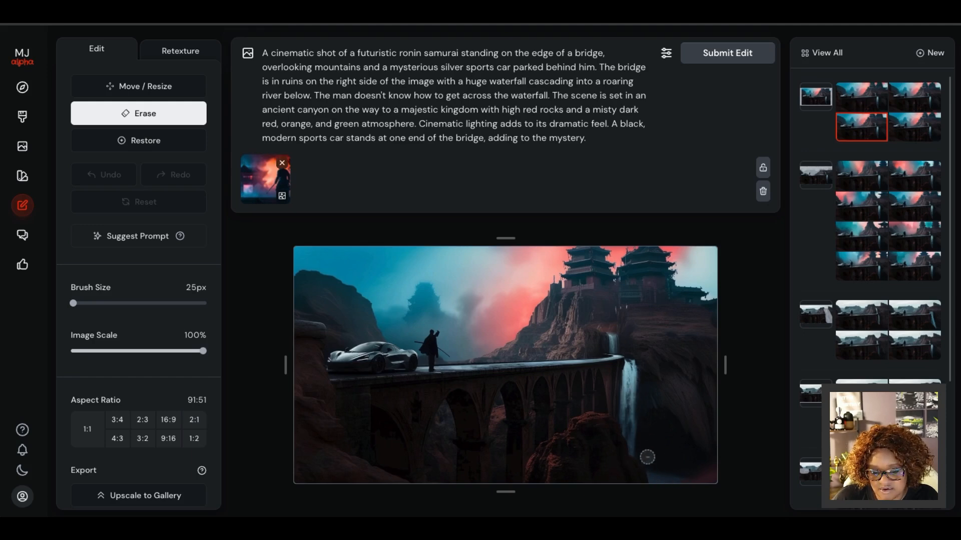
{"action": "left_click", "coordinate": [916, 122]}
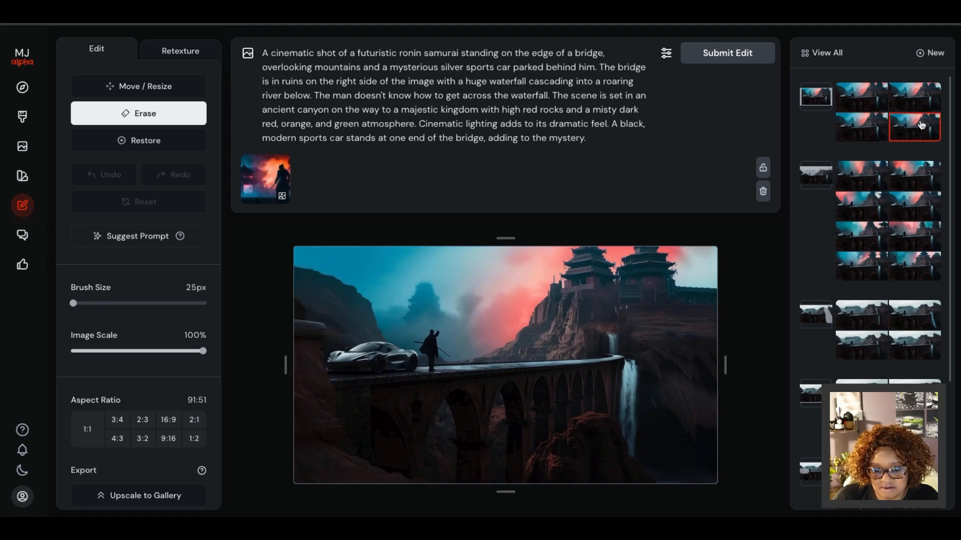
{"action": "left_click", "coordinate": [914, 96]}
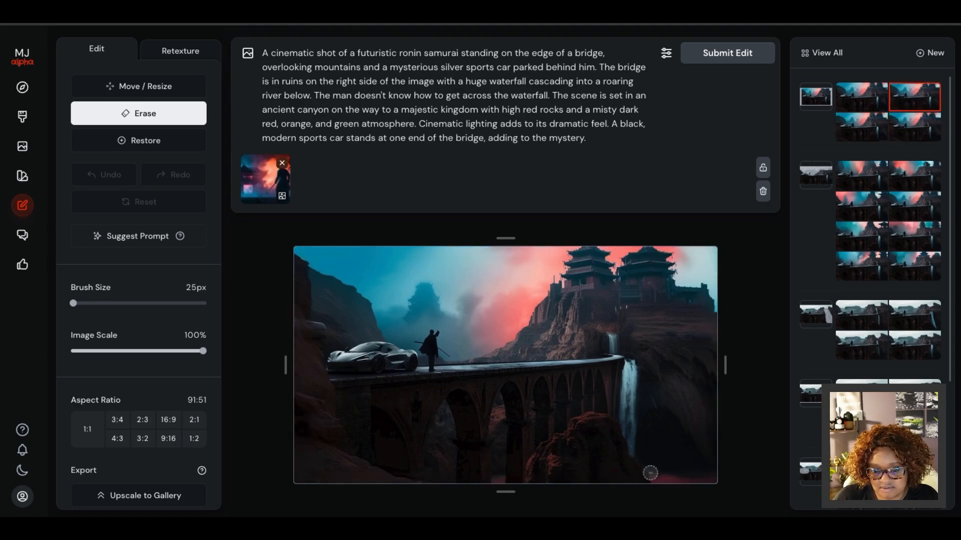
{"action": "left_click", "coordinate": [855, 102]}
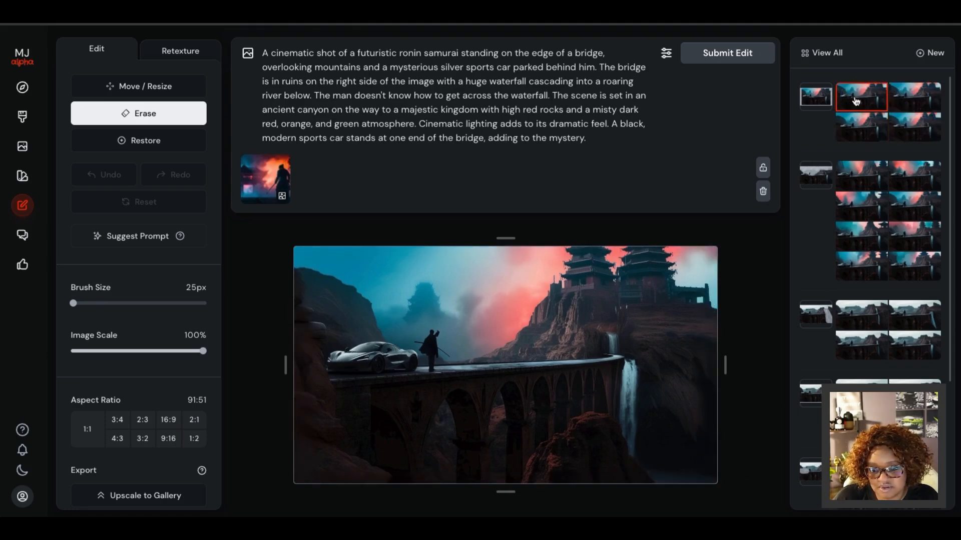
{"action": "left_click", "coordinate": [865, 128]}
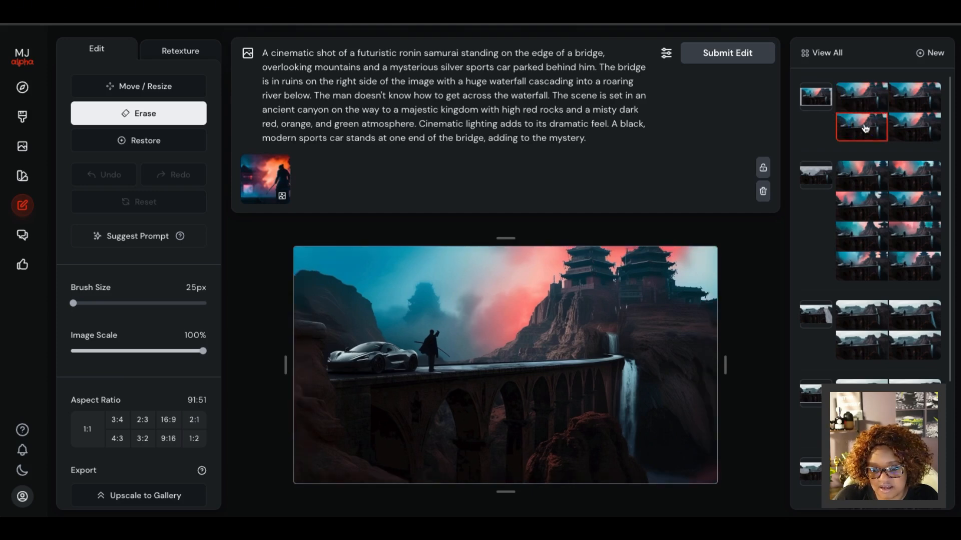
{"action": "left_click", "coordinate": [906, 127]}
{"action": "left_click", "coordinate": [916, 98]}
{"action": "left_click", "coordinate": [862, 127]}
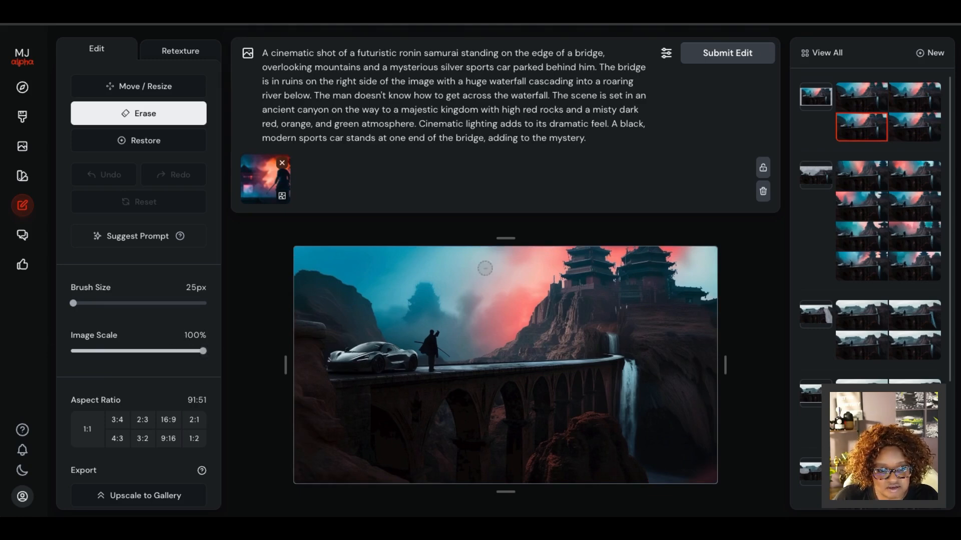
Shrink the selected bridge variation to 74% image scale, set the aspect ratio to 16:9 and submit the edit.
{"action": "left_click_drag", "start_coordinate": [203, 351], "coordinate": [165, 351]}
{"action": "left_click", "coordinate": [169, 419]}
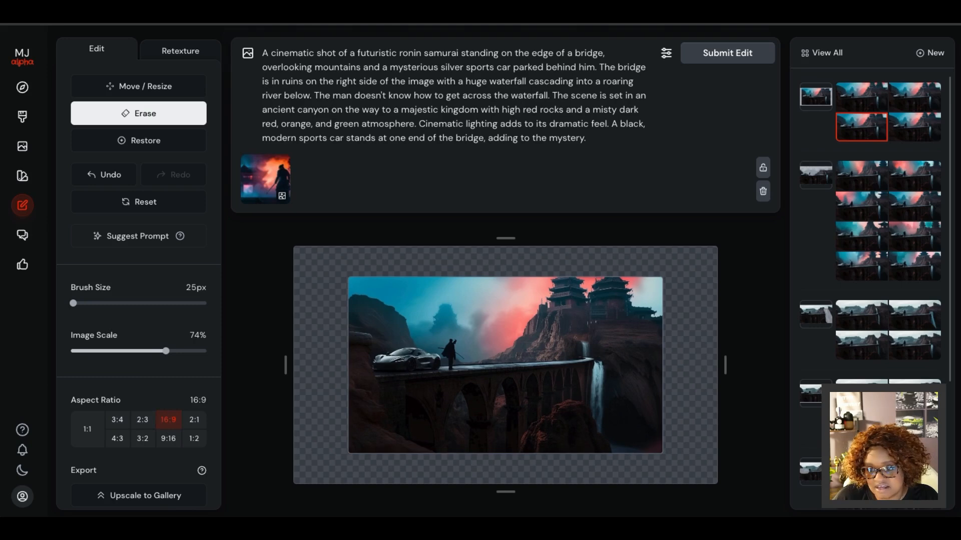
{"action": "left_click", "coordinate": [746, 54]}
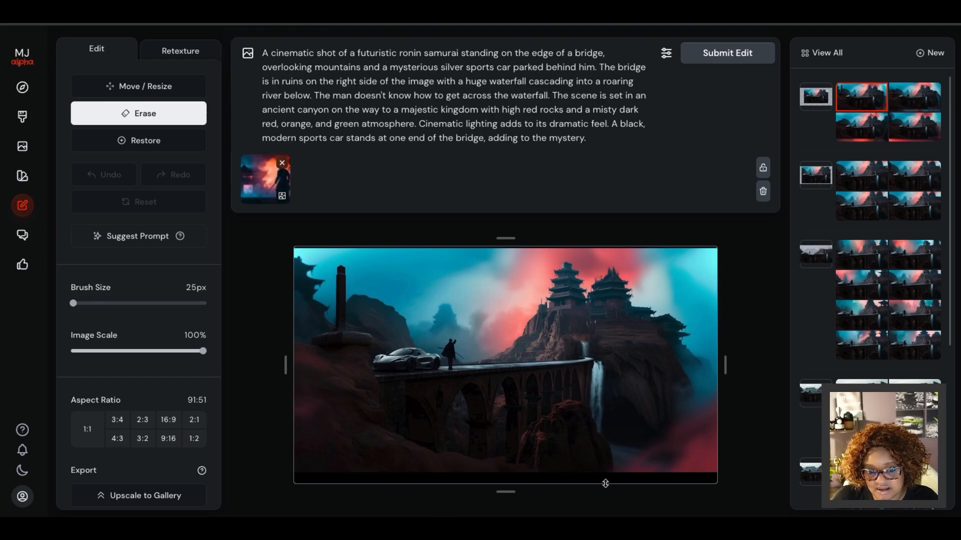
Compare the remaining variations of the 74% scale bridge expansion, ending on the third one.
{"action": "left_click", "coordinate": [917, 96]}
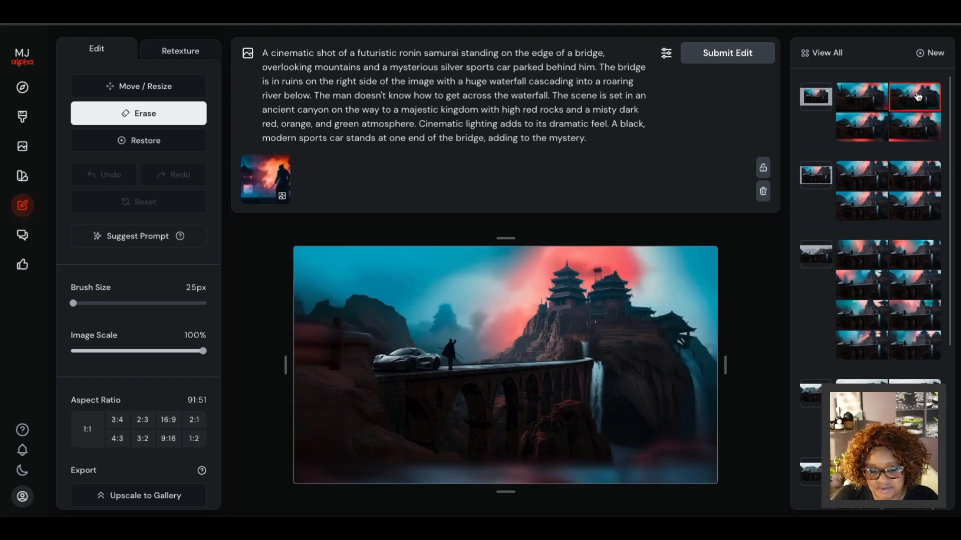
{"action": "left_click", "coordinate": [925, 126]}
{"action": "left_click", "coordinate": [864, 131]}
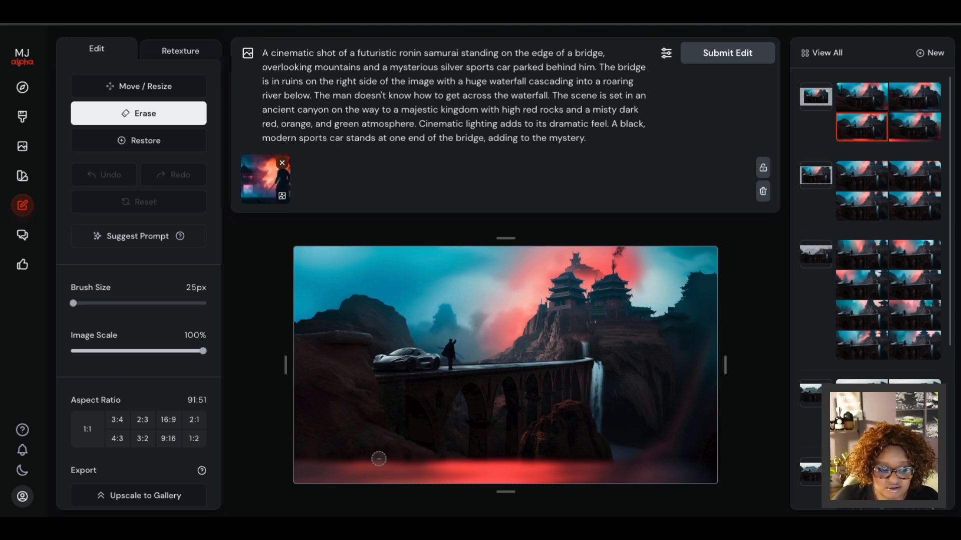
Compare the first two variations of the 89% scale expansion and upscale the first one to the gallery.
{"action": "scroll", "coordinate": [174, 420], "scroll_direction": "down", "scroll_amount": 1}
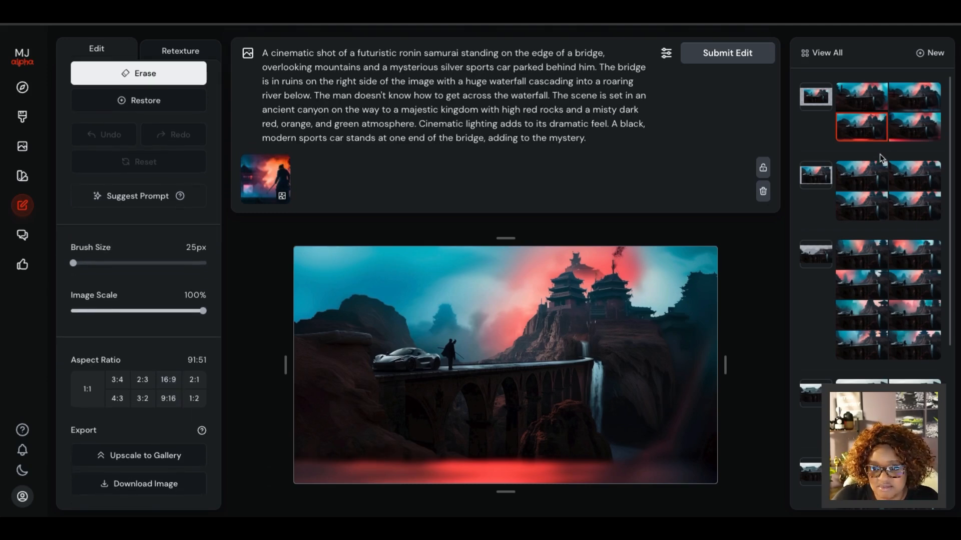
{"action": "left_click", "coordinate": [857, 175]}
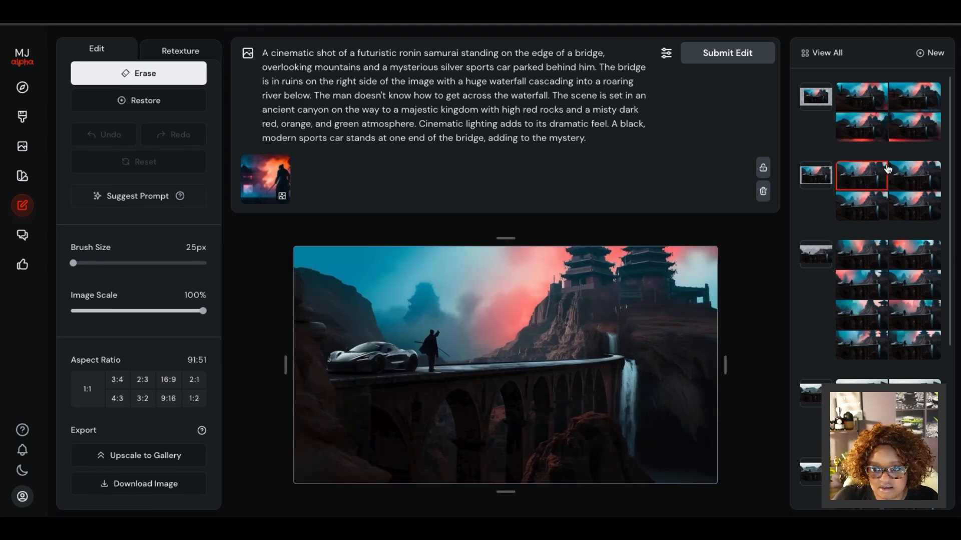
{"action": "left_click", "coordinate": [912, 171]}
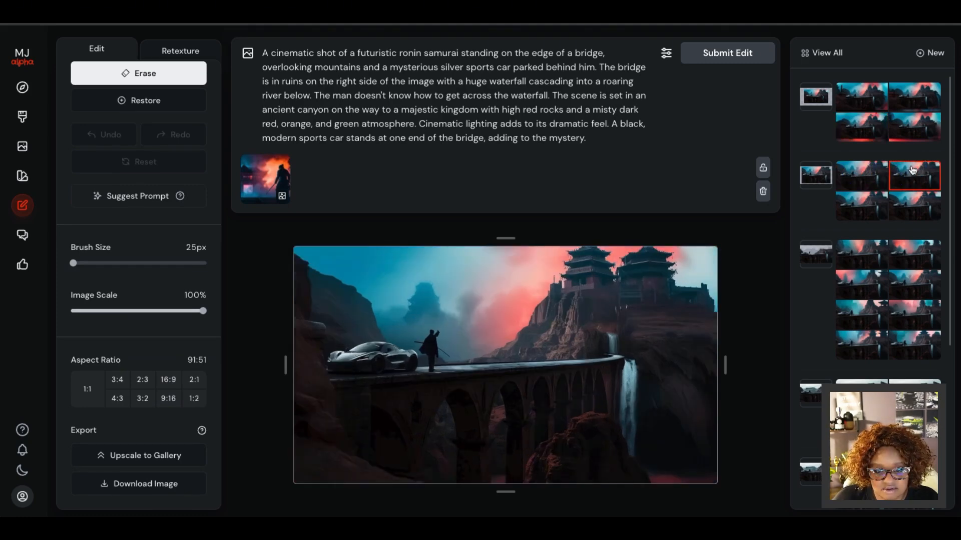
{"action": "left_click", "coordinate": [860, 174]}
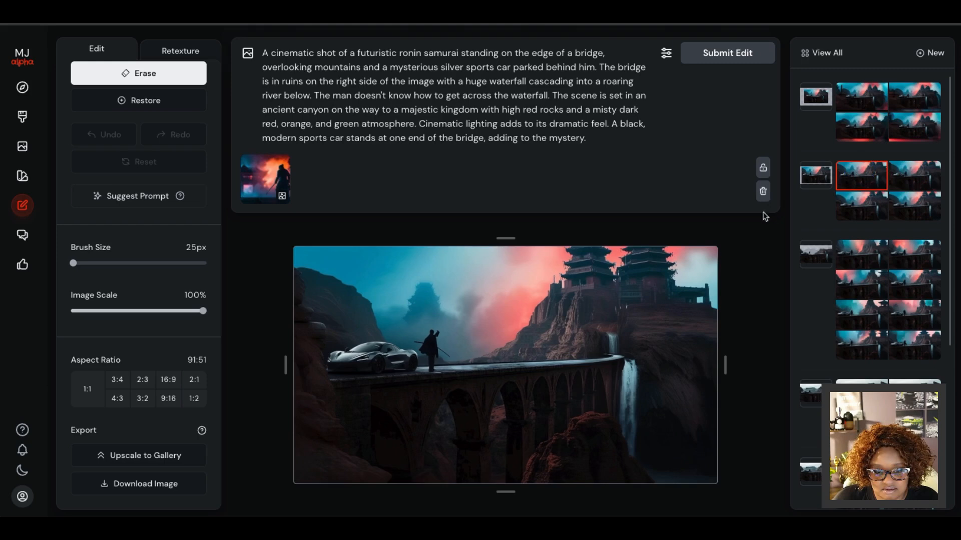
{"action": "left_click", "coordinate": [133, 455]}
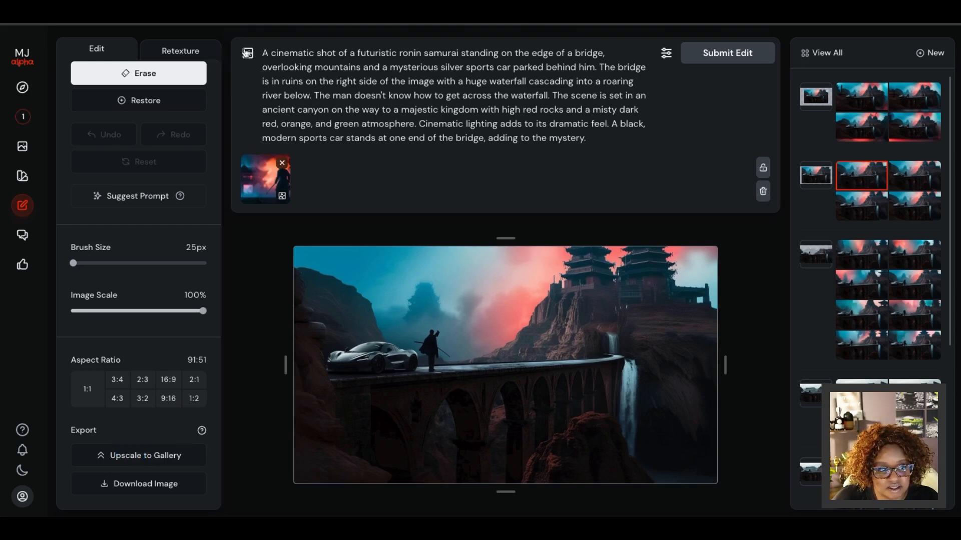
Browse all past edits down to yesterday's images and open a red rose variation in the editor.
{"action": "left_click", "coordinate": [832, 52]}
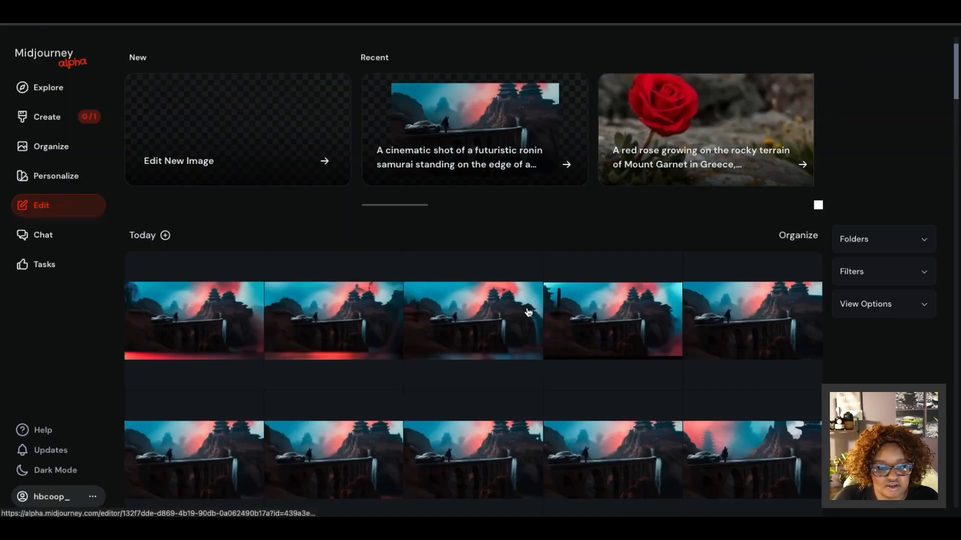
{"action": "scroll", "coordinate": [525, 311], "scroll_direction": "down", "scroll_amount": 6}
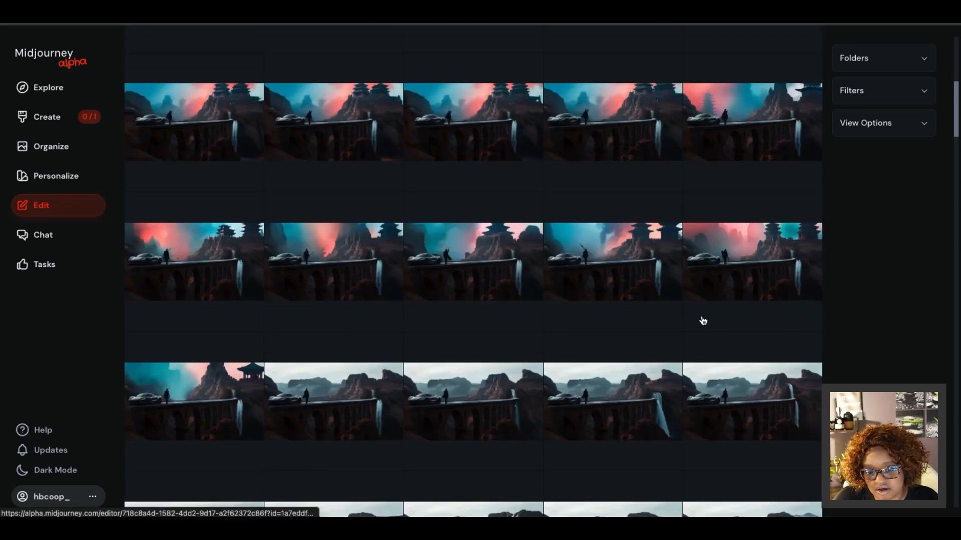
{"action": "scroll", "coordinate": [418, 242], "scroll_direction": "down", "scroll_amount": 1}
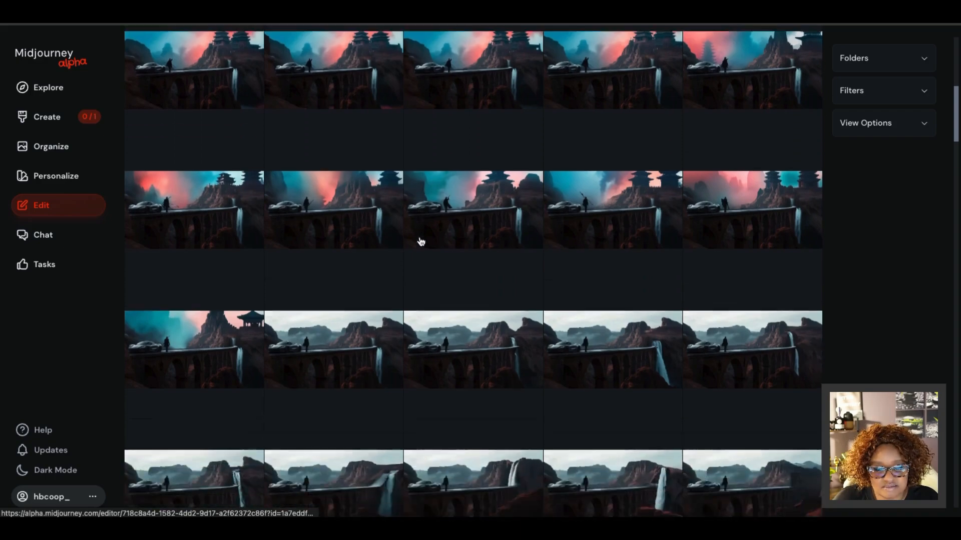
{"action": "scroll", "coordinate": [598, 361], "scroll_direction": "down", "scroll_amount": 3}
{"action": "scroll", "coordinate": [576, 343], "scroll_direction": "down", "scroll_amount": 5}
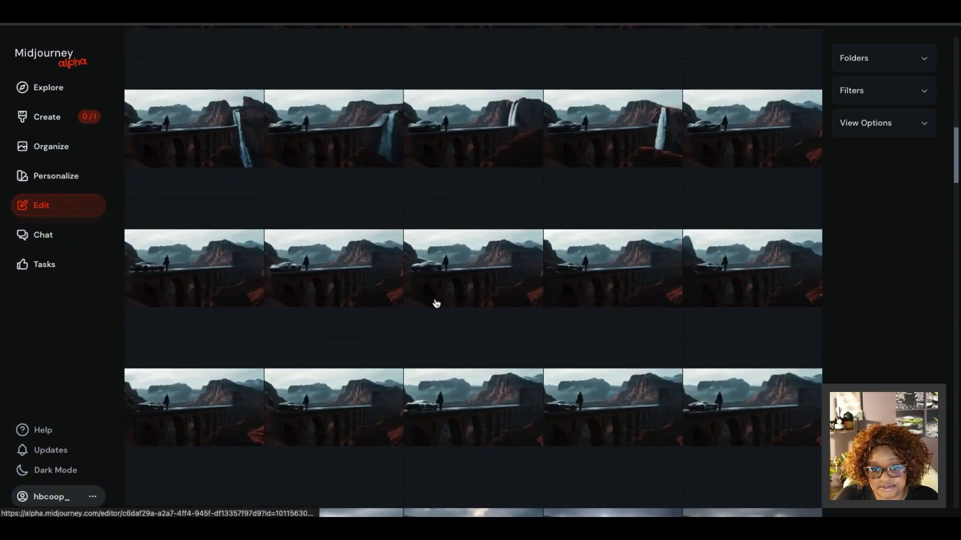
{"action": "scroll", "coordinate": [413, 322], "scroll_direction": "down", "scroll_amount": 3}
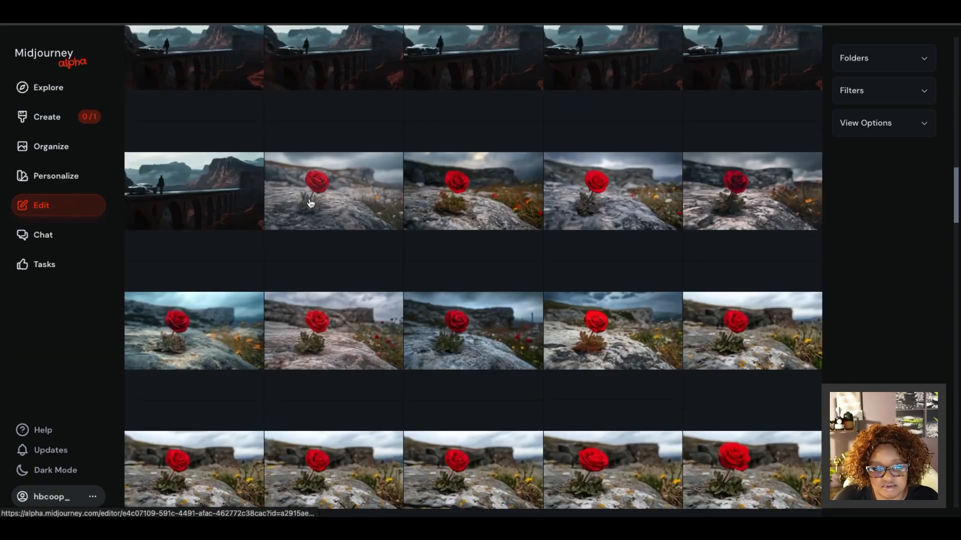
{"action": "scroll", "coordinate": [575, 271], "scroll_direction": "down", "scroll_amount": 1}
{"action": "scroll", "coordinate": [593, 286], "scroll_direction": "down", "scroll_amount": 5}
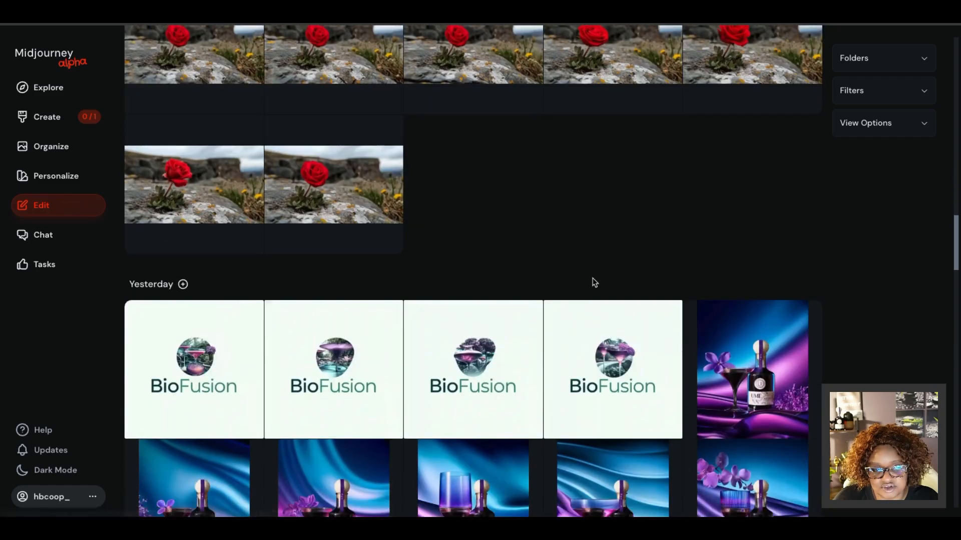
{"action": "scroll", "coordinate": [593, 286], "scroll_direction": "up", "scroll_amount": 3}
{"action": "left_click", "coordinate": [334, 385]}
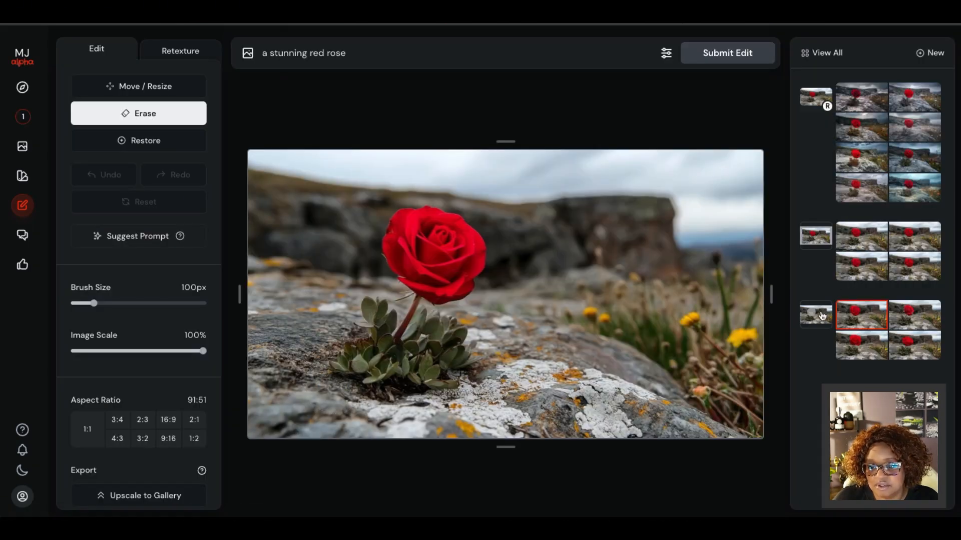
Switch to the masked source image of the red rose edit and restore its erased yellow flower with the Restore brush.
{"action": "left_click_drag", "start_coordinate": [396, 225], "coordinate": [466, 285]}
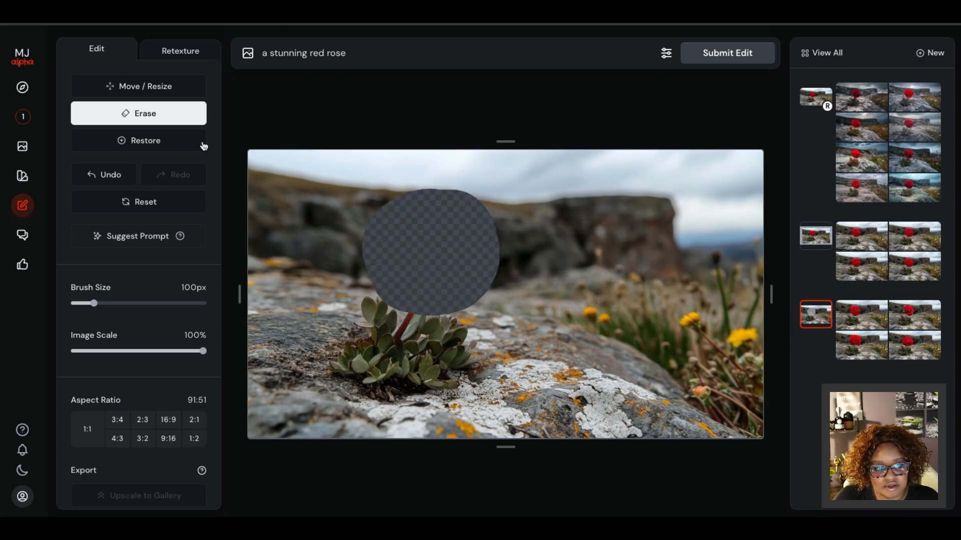
{"action": "left_click", "coordinate": [131, 140]}
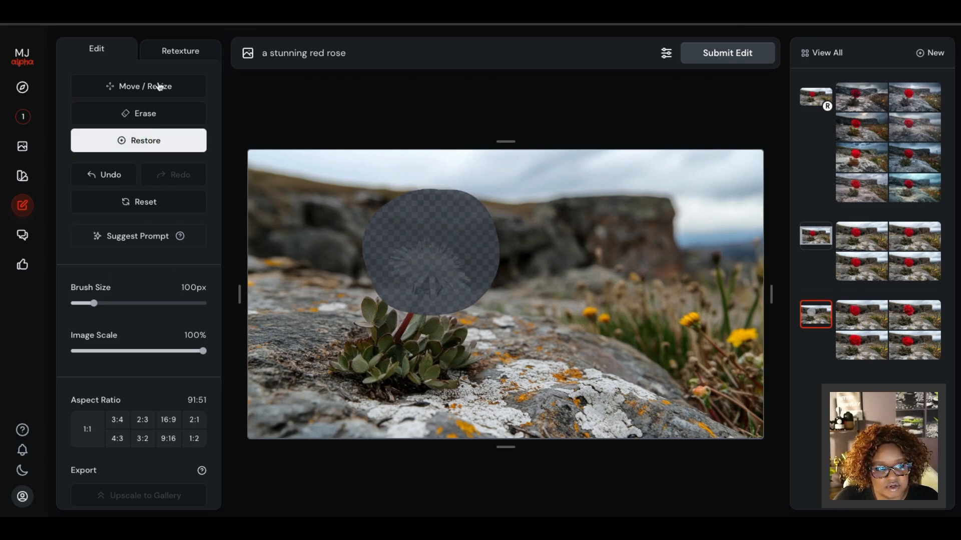
{"action": "left_click", "coordinate": [142, 114]}
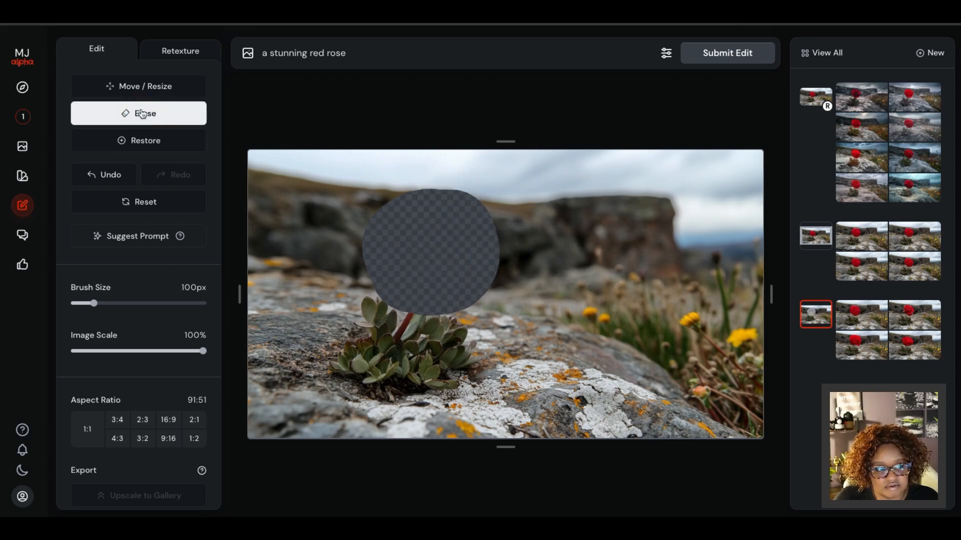
{"action": "mouse_move", "coordinate": [463, 225]}
{"action": "left_mouse_down"}
{"action": "mouse_move", "coordinate": [423, 260]}
{"action": "mouse_move", "coordinate": [428, 228]}
{"action": "mouse_move", "coordinate": [400, 251]}
{"action": "mouse_move", "coordinate": [423, 225]}
{"action": "mouse_move", "coordinate": [389, 225]}
{"action": "mouse_move", "coordinate": [414, 265]}
{"action": "mouse_move", "coordinate": [415, 225]}
{"action": "mouse_move", "coordinate": [370, 217]}
{"action": "mouse_move", "coordinate": [381, 274]}
{"action": "mouse_move", "coordinate": [463, 279]}
{"action": "mouse_move", "coordinate": [472, 227]}
{"action": "left_mouse_up"}
{"action": "left_click", "coordinate": [179, 140]}
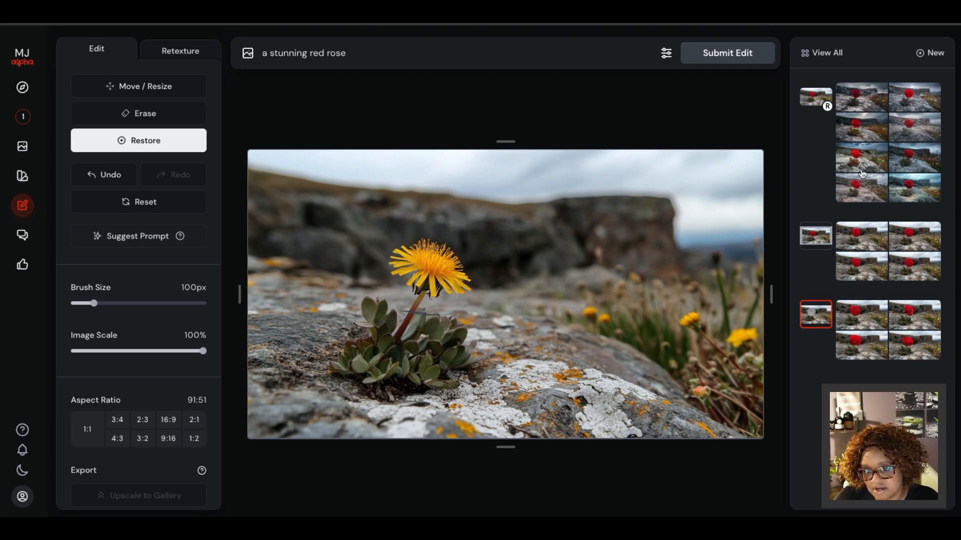
Compare all eight retextured red rose variations with one result from each of the two earlier rose edits.
{"action": "left_click", "coordinate": [862, 100]}
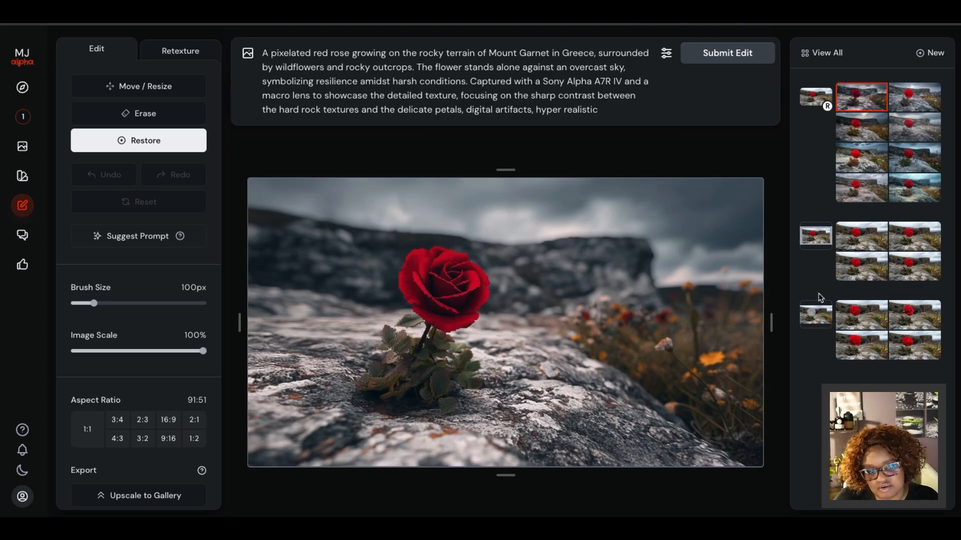
{"action": "left_click", "coordinate": [908, 101]}
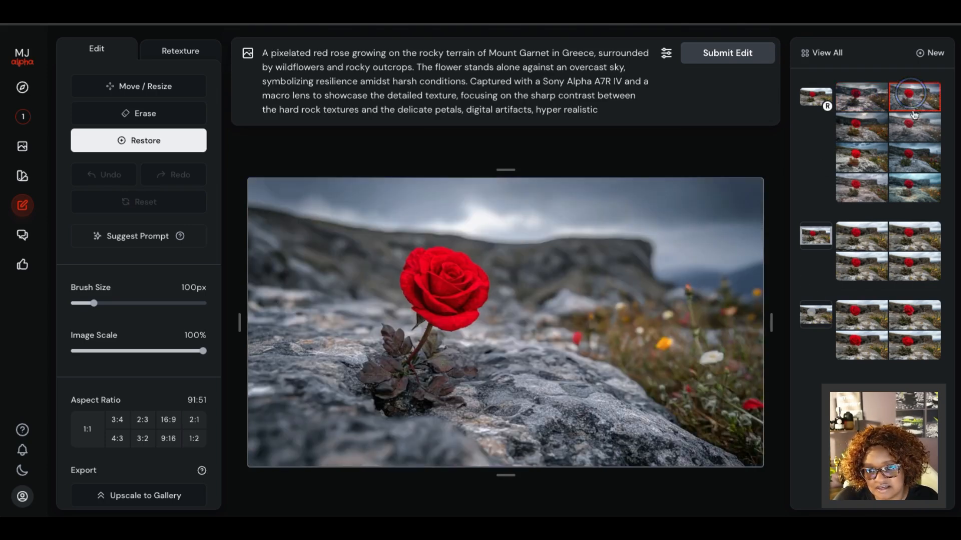
{"action": "left_click", "coordinate": [917, 140]}
{"action": "left_click", "coordinate": [861, 131]}
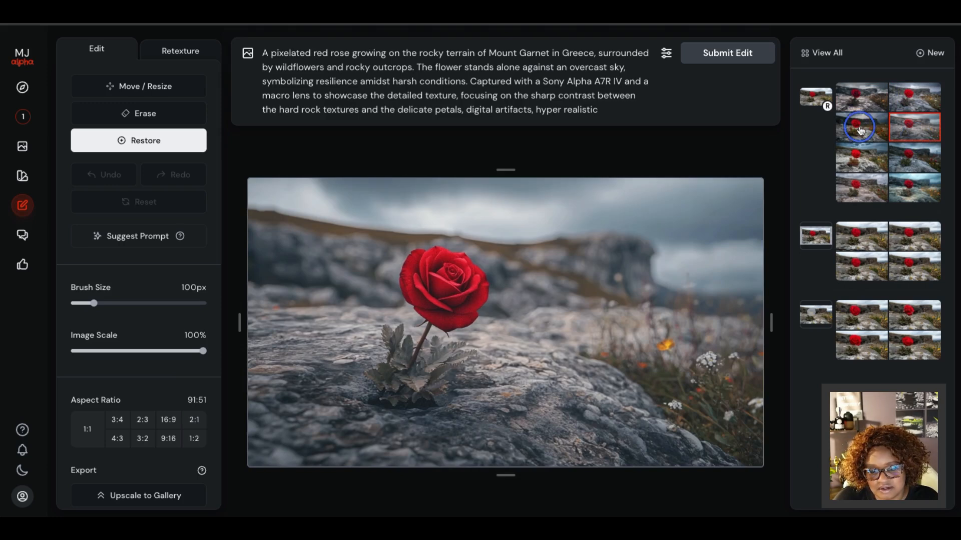
{"action": "left_click", "coordinate": [856, 156]}
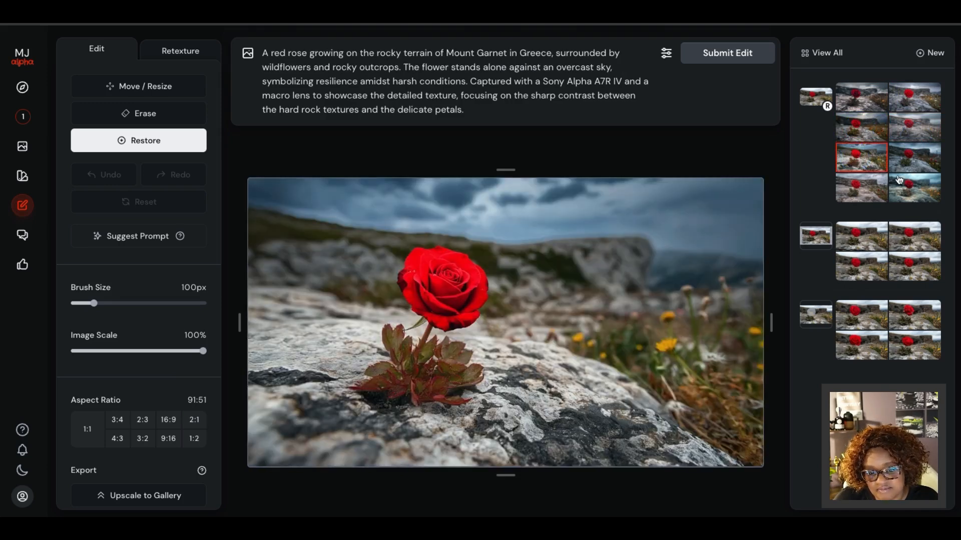
{"action": "left_click", "coordinate": [919, 164]}
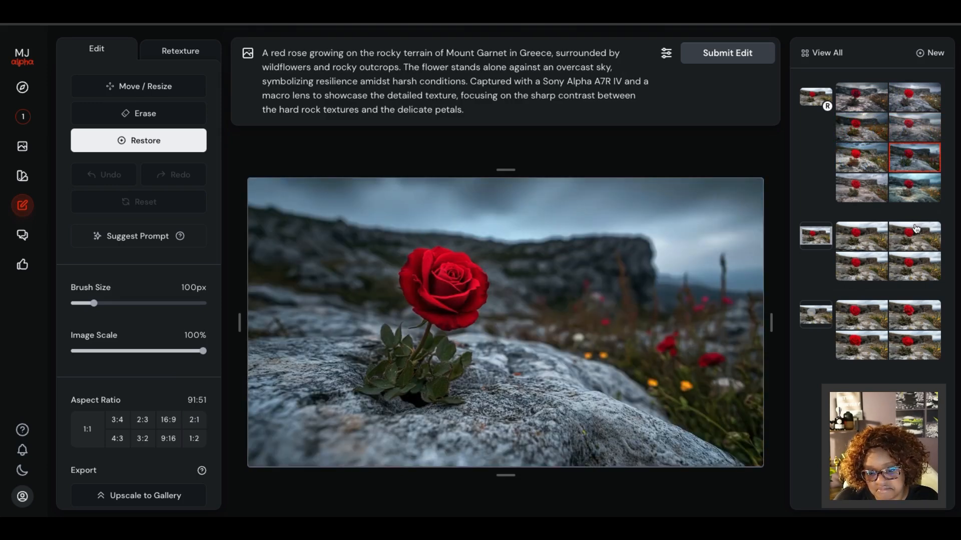
{"action": "left_click", "coordinate": [911, 192]}
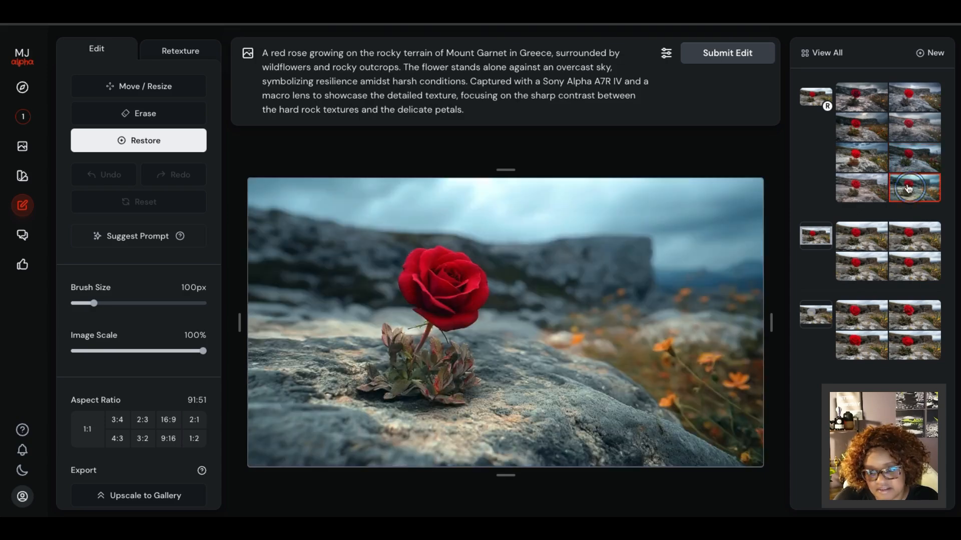
{"action": "left_click", "coordinate": [856, 194]}
{"action": "left_click", "coordinate": [863, 349]}
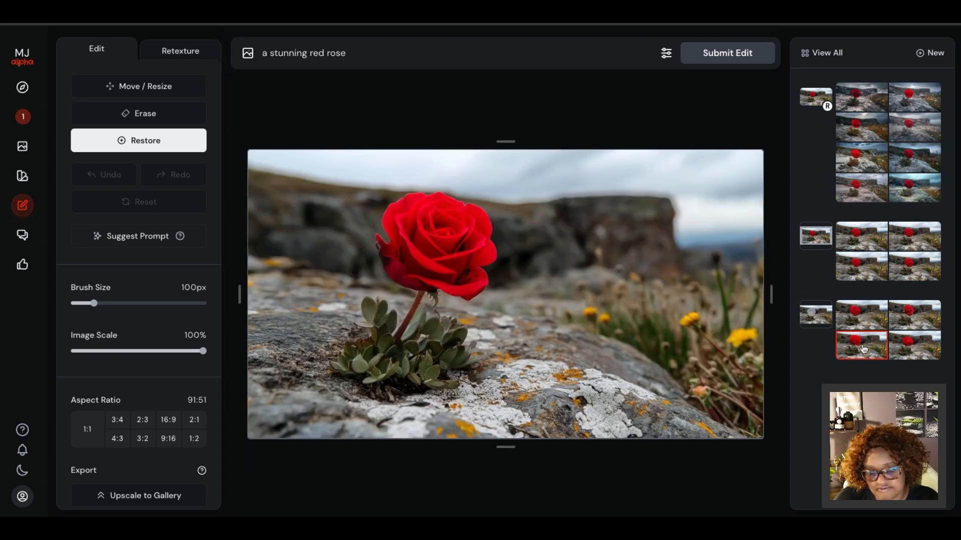
{"action": "left_click", "coordinate": [862, 234]}
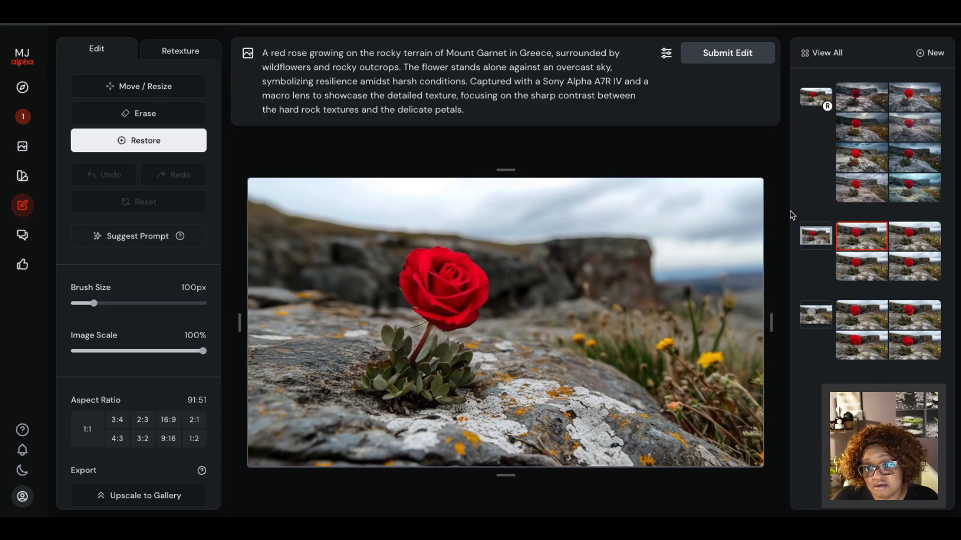
Start a new blank edit in Retexture mode and clear the leftover red rose prompt.
{"action": "left_click", "coordinate": [931, 53]}
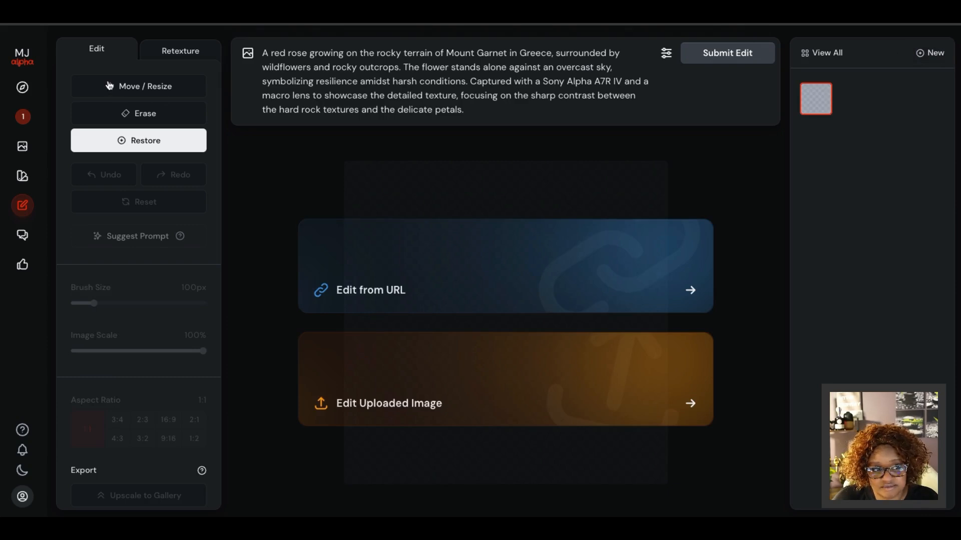
{"action": "left_click", "coordinate": [185, 50]}
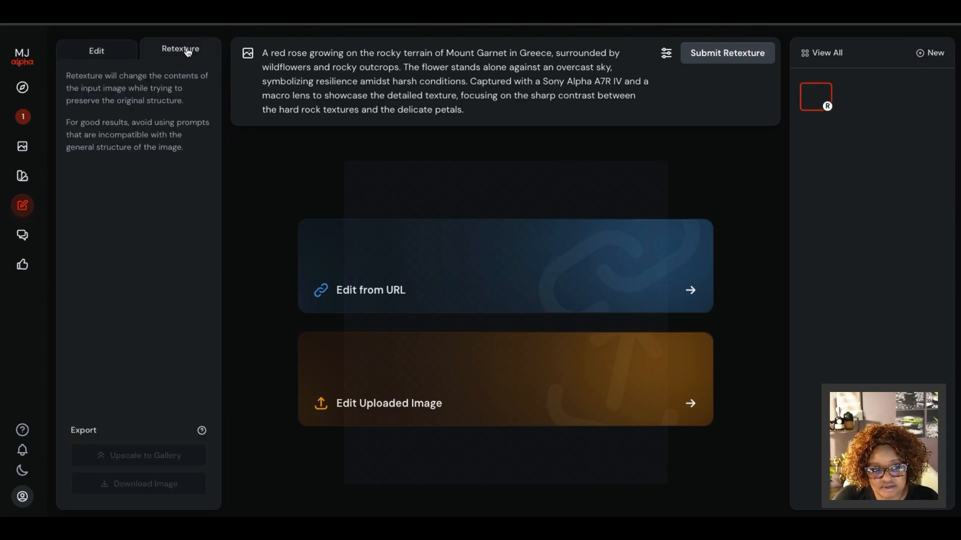
{"action": "left_click_drag", "start_coordinate": [464, 112], "coordinate": [267, 59]}
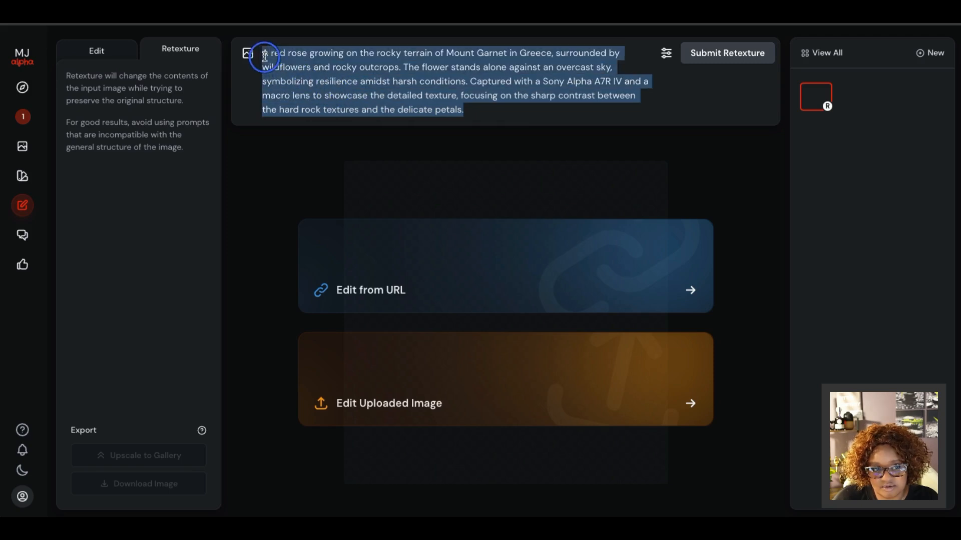
{"action": "key", "text": "BackSpace"}
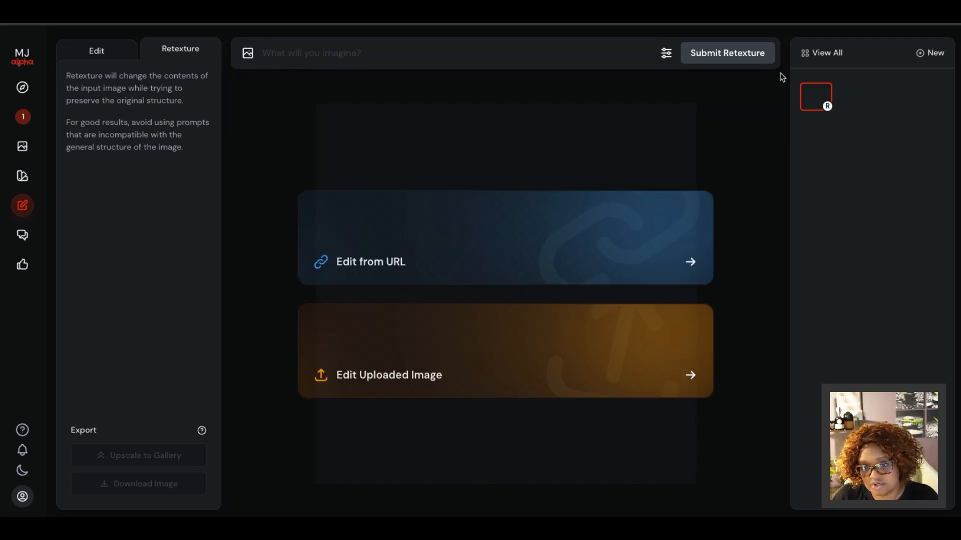